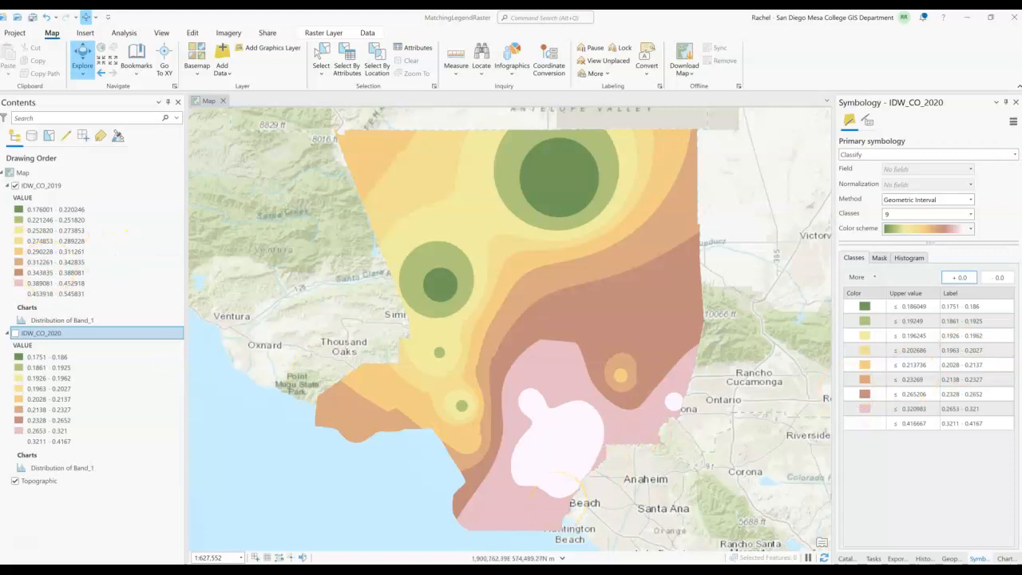
- Toggle the IDW_CO_2019 layer's visibility on and off to compare it with the 2020 surface
{"action": "left_click", "coordinate": [14, 185]}
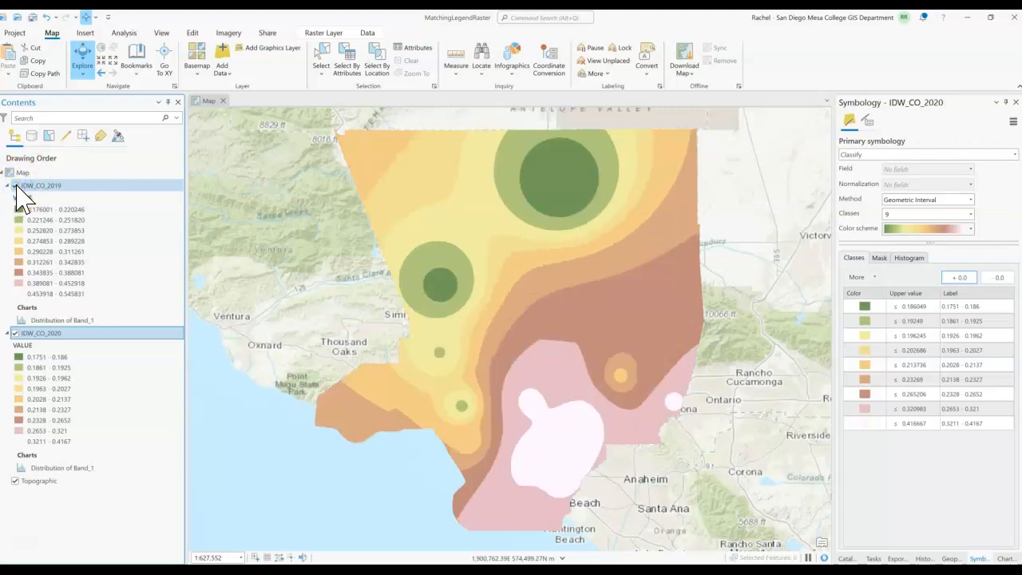
{"action": "left_click", "coordinate": [14, 186]}
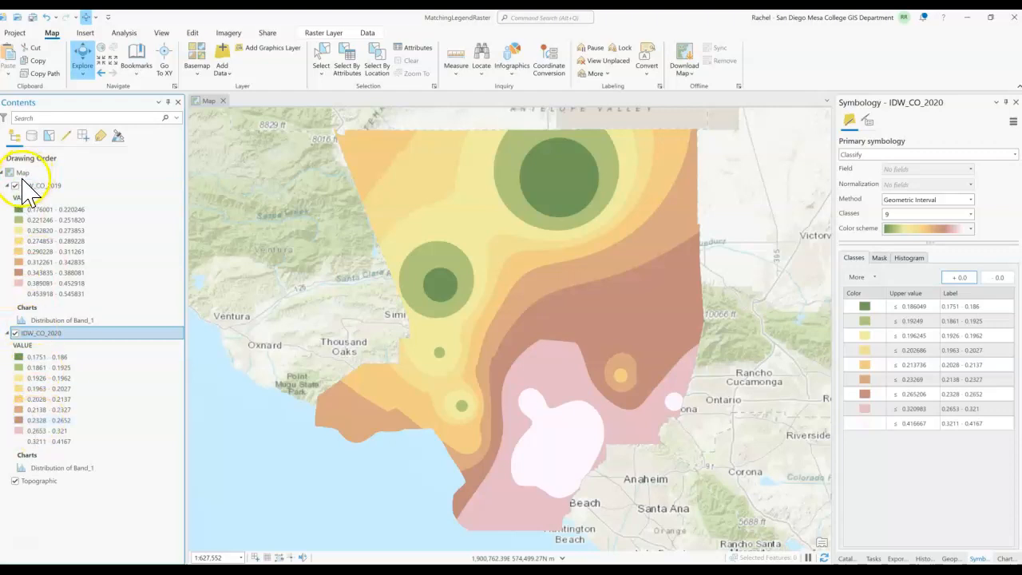
{"action": "left_click", "coordinate": [15, 185]}
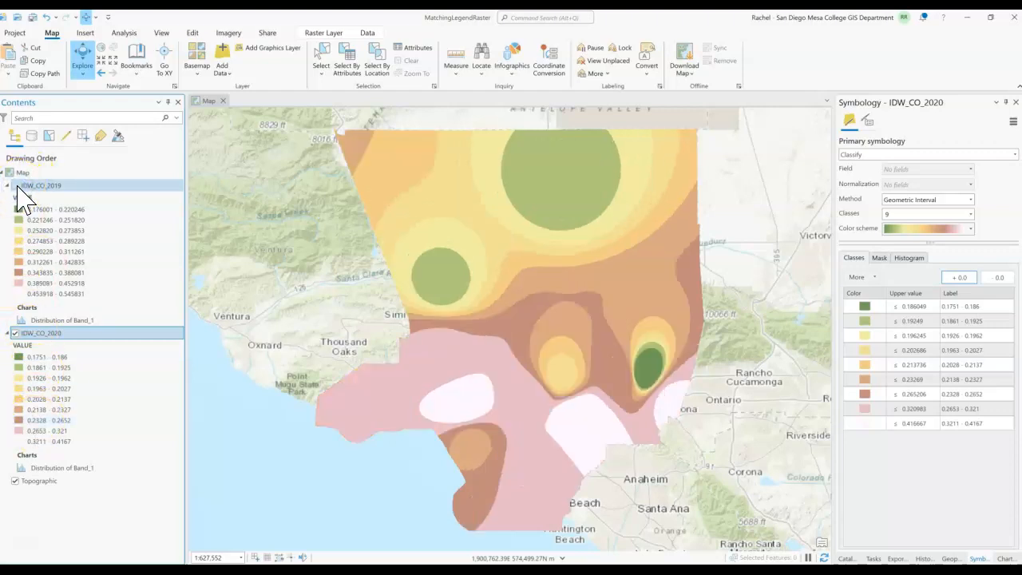
{"action": "left_click", "coordinate": [15, 185]}
{"action": "left_click", "coordinate": [15, 185]}
{"action": "left_click", "coordinate": [14, 185]}
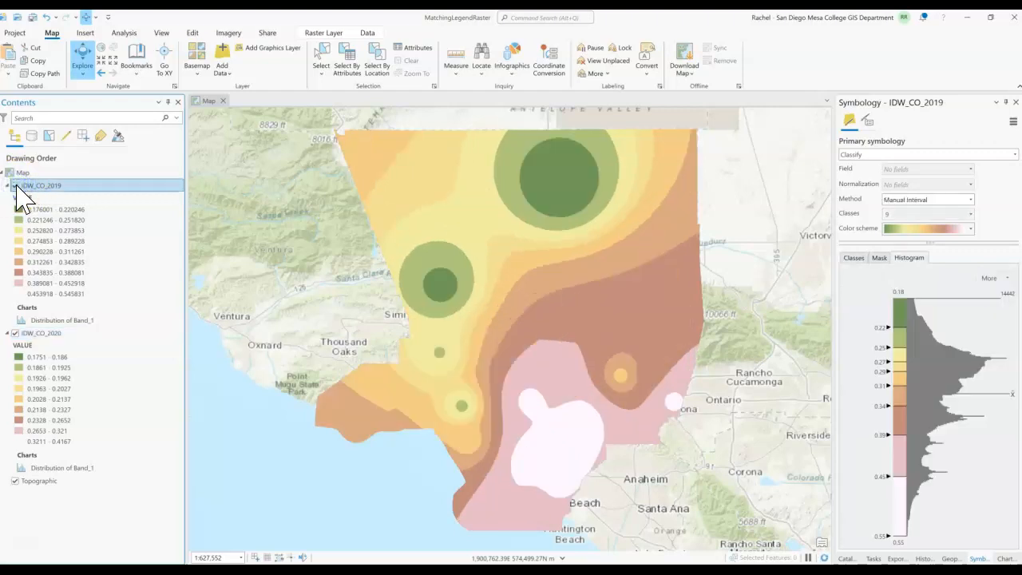
- Examine the symbology classes and histograms of the IDW_CO_2019 and IDW_CO_2020 layers
{"action": "left_click", "coordinate": [31, 186]}
{"action": "left_click", "coordinate": [853, 258]}
{"action": "left_click", "coordinate": [909, 258]}
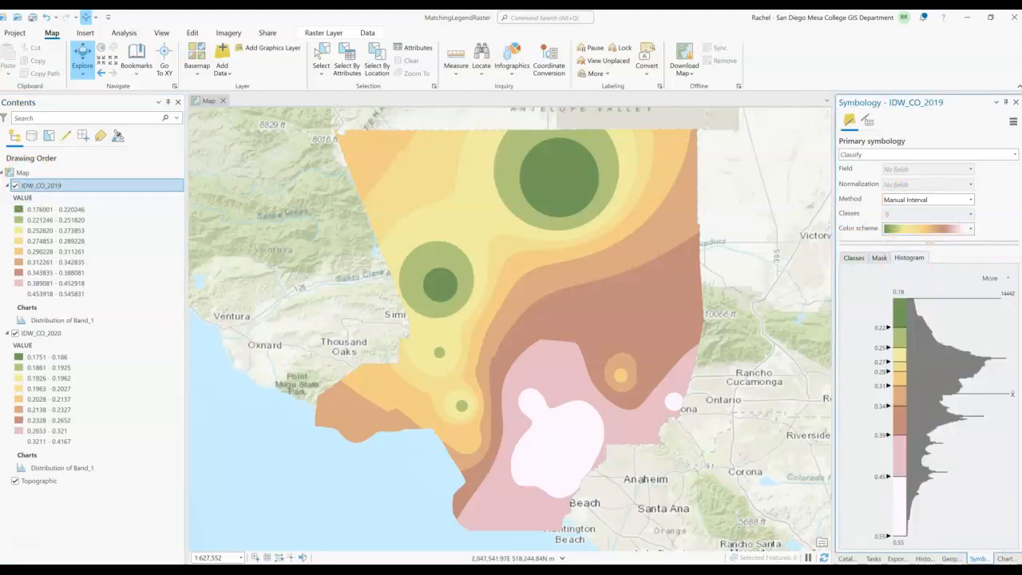
{"action": "left_click", "coordinate": [899, 297]}
{"action": "left_click", "coordinate": [58, 334]}
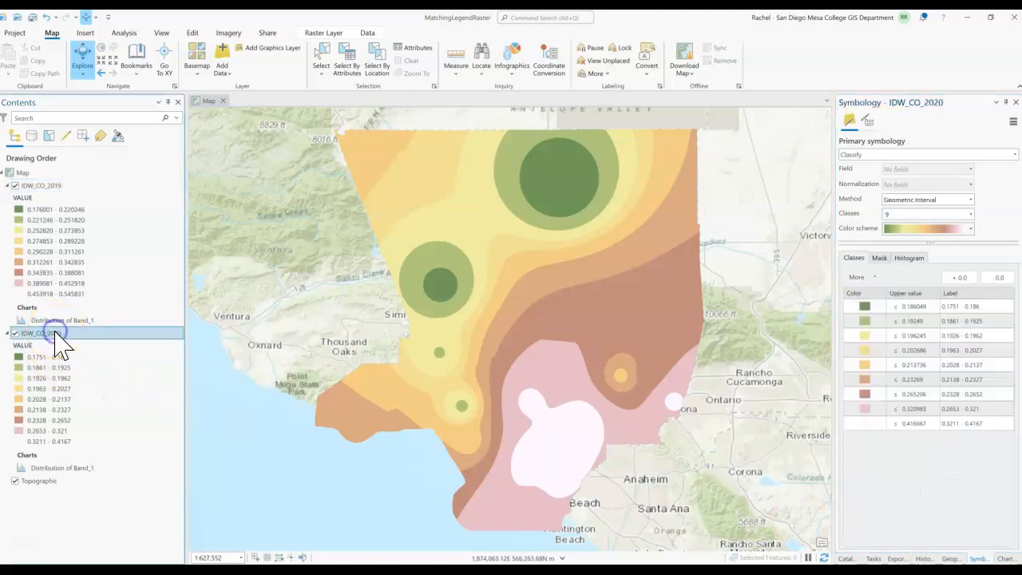
{"action": "right_click", "coordinate": [56, 333]}
{"action": "left_click", "coordinate": [154, 449]}
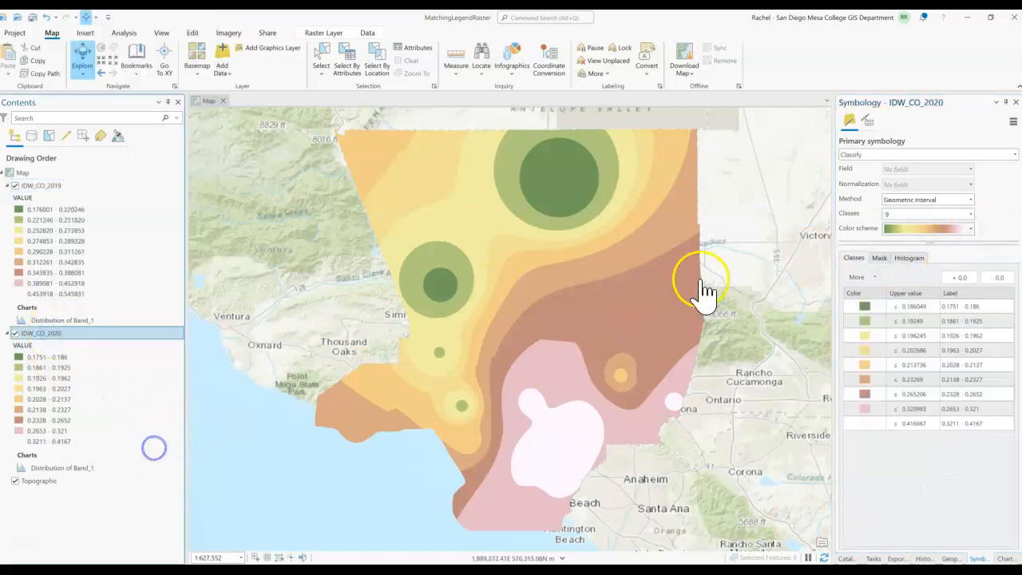
{"action": "left_click", "coordinate": [920, 259]}
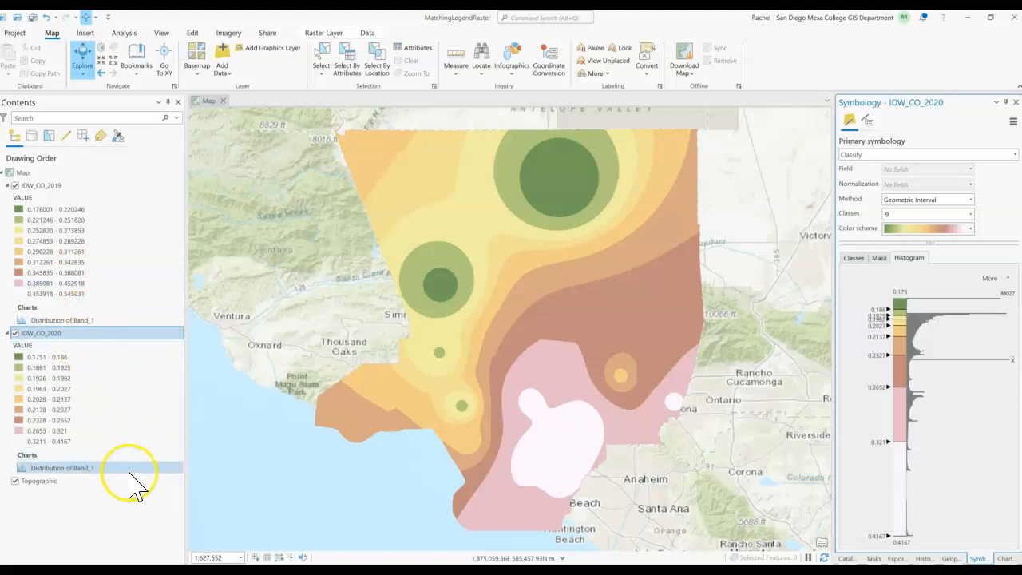
- Keep Classify symbology for IDW_CO_2020 and set its classification method to Manual Interval
{"action": "left_click", "coordinate": [963, 154]}
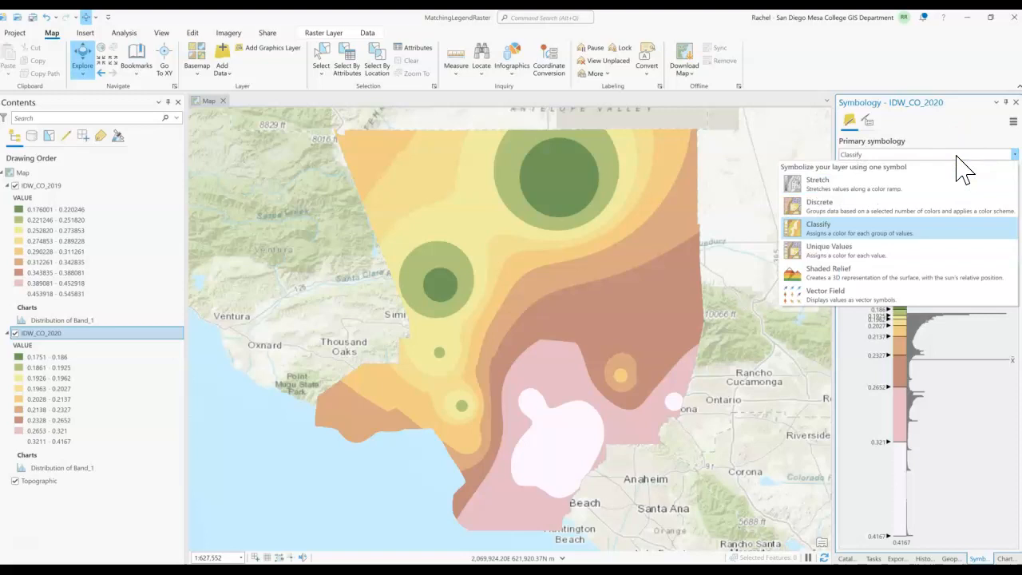
{"action": "left_click", "coordinate": [926, 210]}
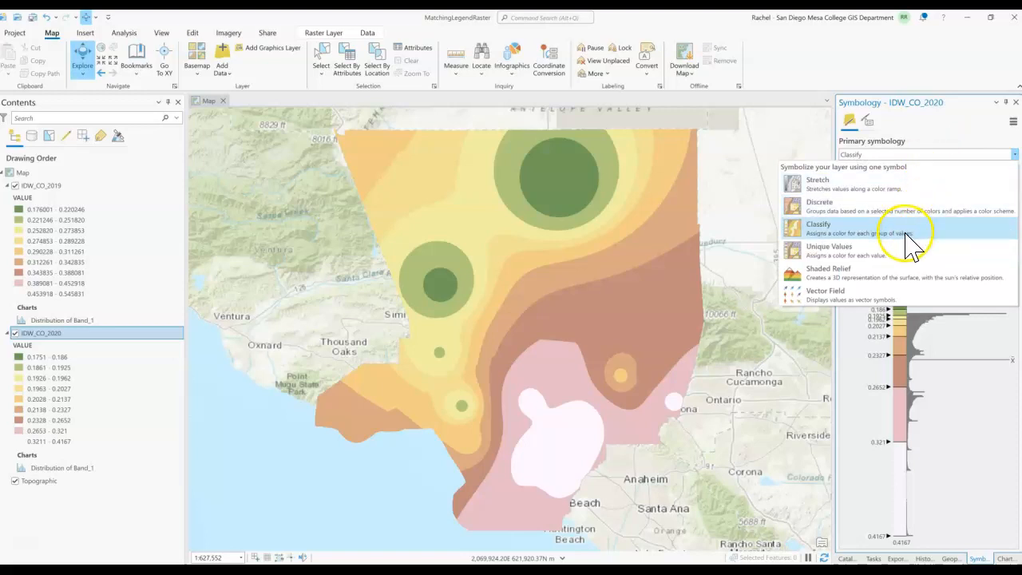
{"action": "left_click", "coordinate": [904, 228]}
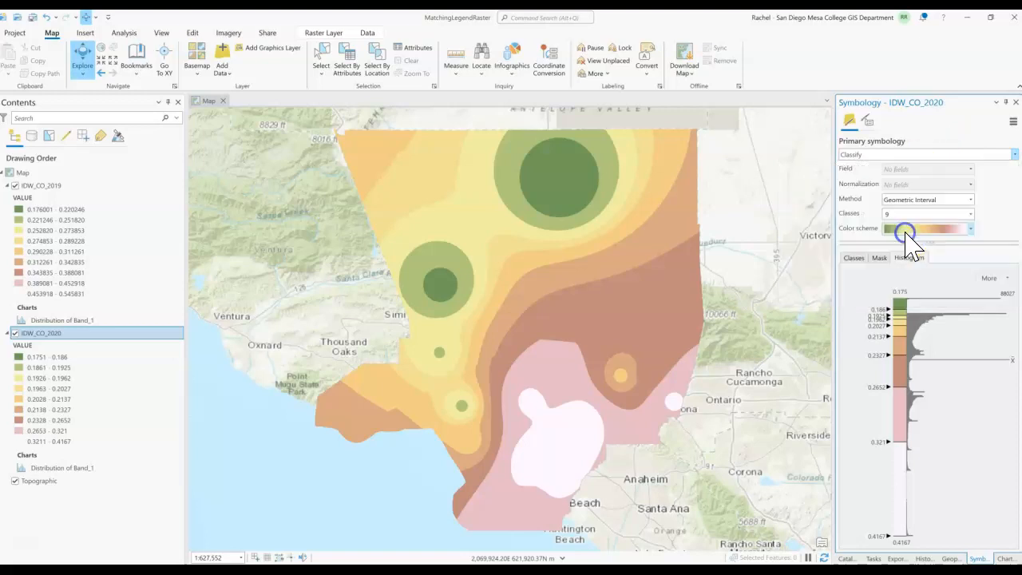
{"action": "left_click", "coordinate": [971, 200]}
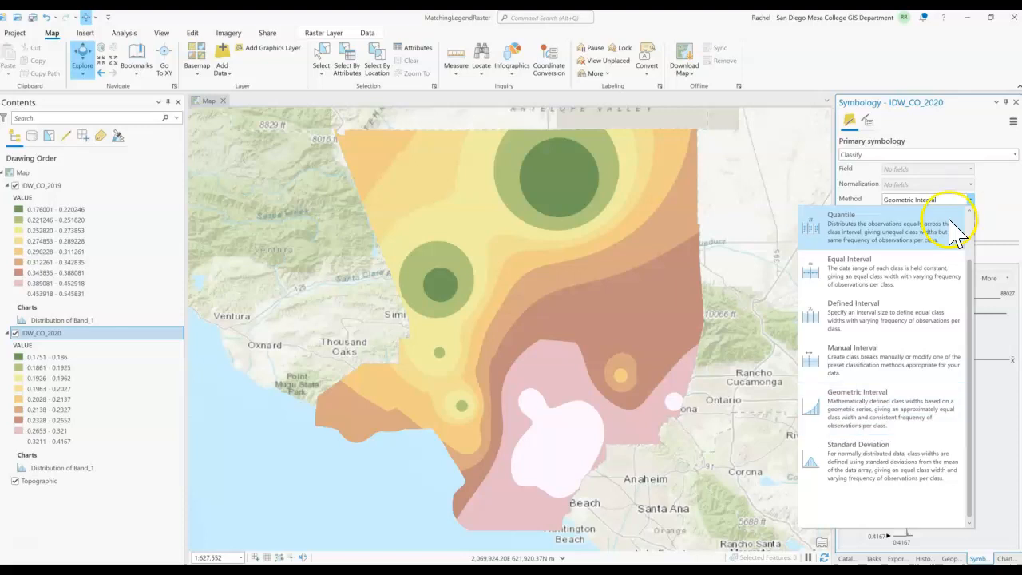
{"action": "left_click", "coordinate": [902, 359]}
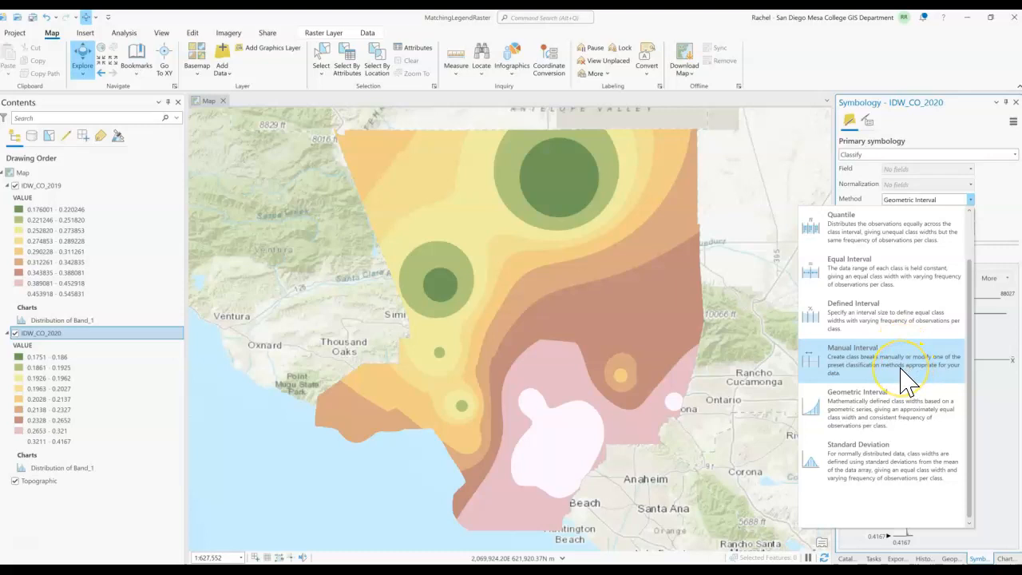
{"action": "left_click", "coordinate": [895, 368]}
{"action": "left_click", "coordinate": [894, 369]}
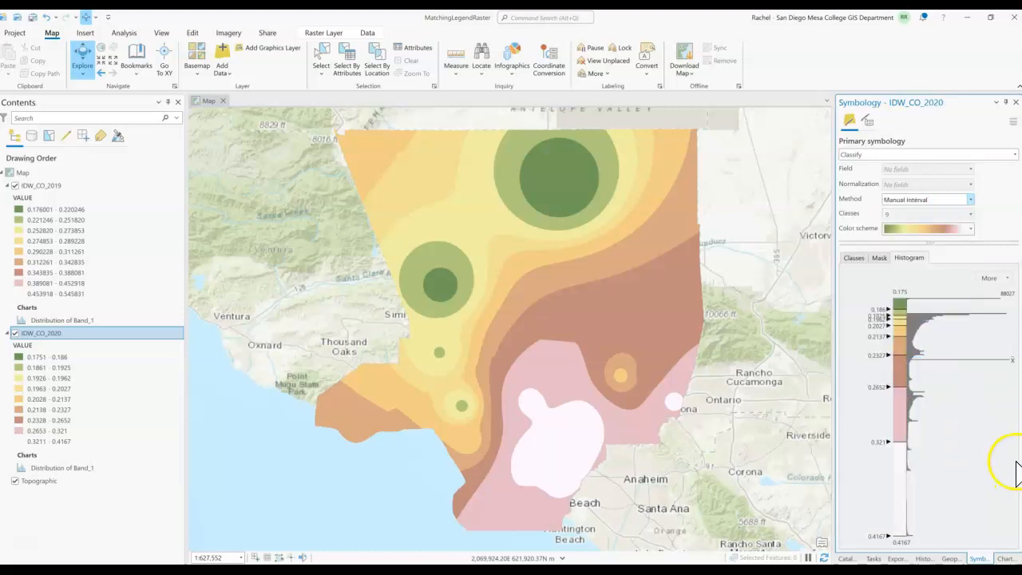
- Switch to the Equal interval classification spreadsheet in the browser
{"action": "left_click", "coordinate": [40, 358]}
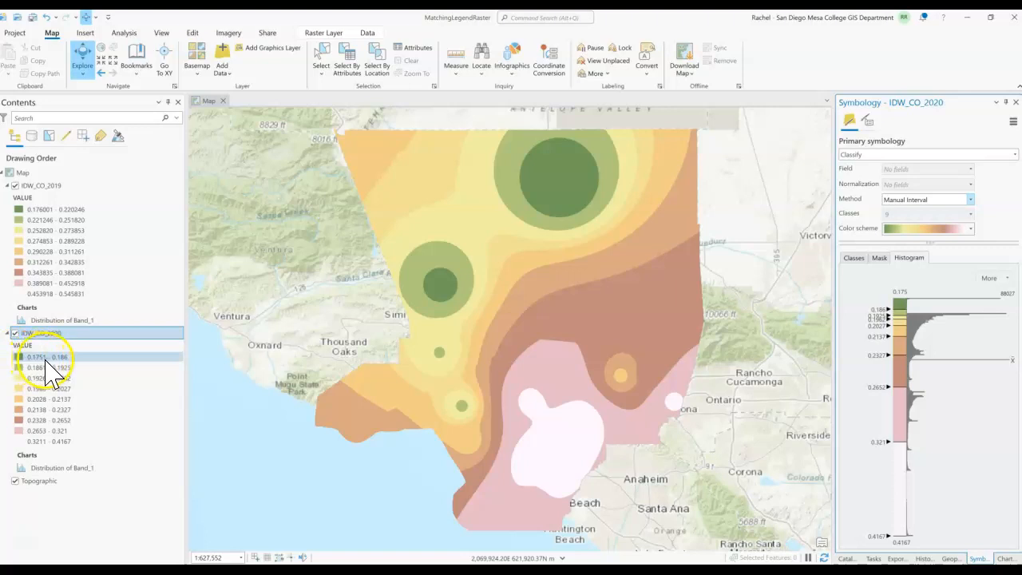
{"action": "left_click", "coordinate": [70, 294]}
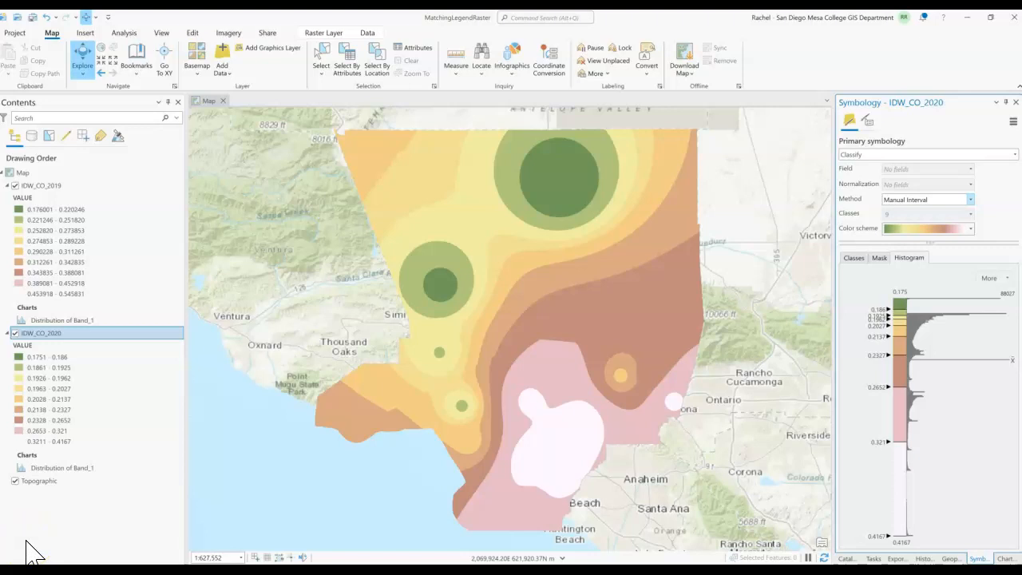
{"action": "left_click", "coordinate": [26, 541]}
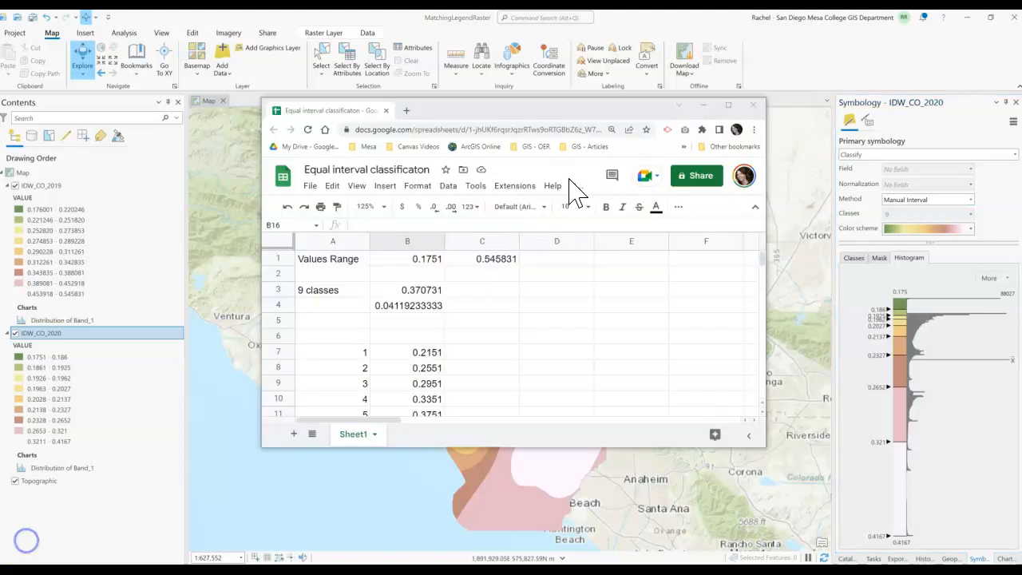
{"action": "left_click", "coordinate": [965, 199]}
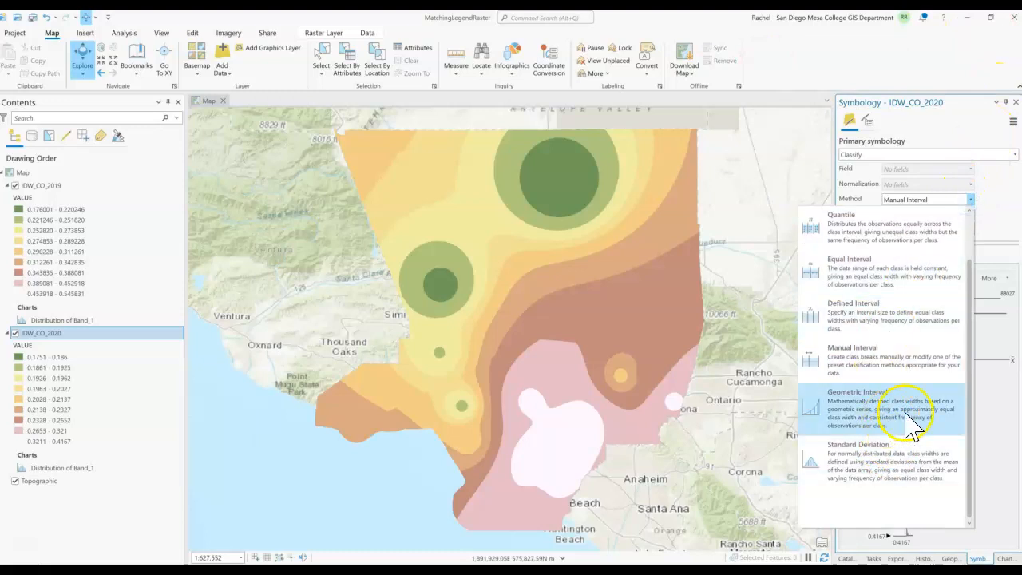
{"action": "left_click", "coordinate": [473, 295]}
{"action": "key", "text": "alt+Tab"}
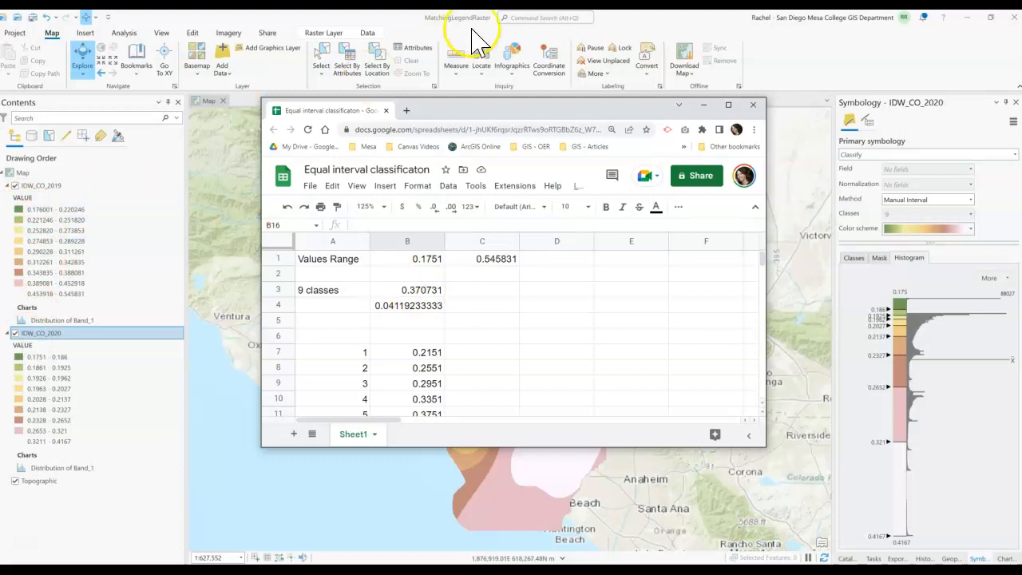
- Inspect the spreadsheet's value range, class count, interval and class break formulas
{"action": "scroll", "coordinate": [465, 333], "scroll_direction": "down", "scroll_amount": 2}
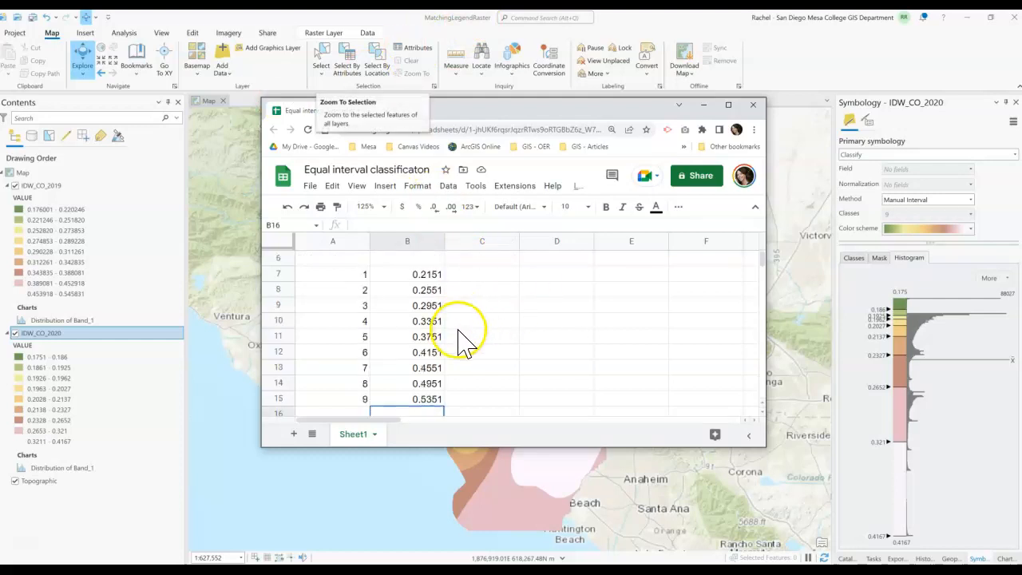
{"action": "left_click", "coordinate": [427, 275]}
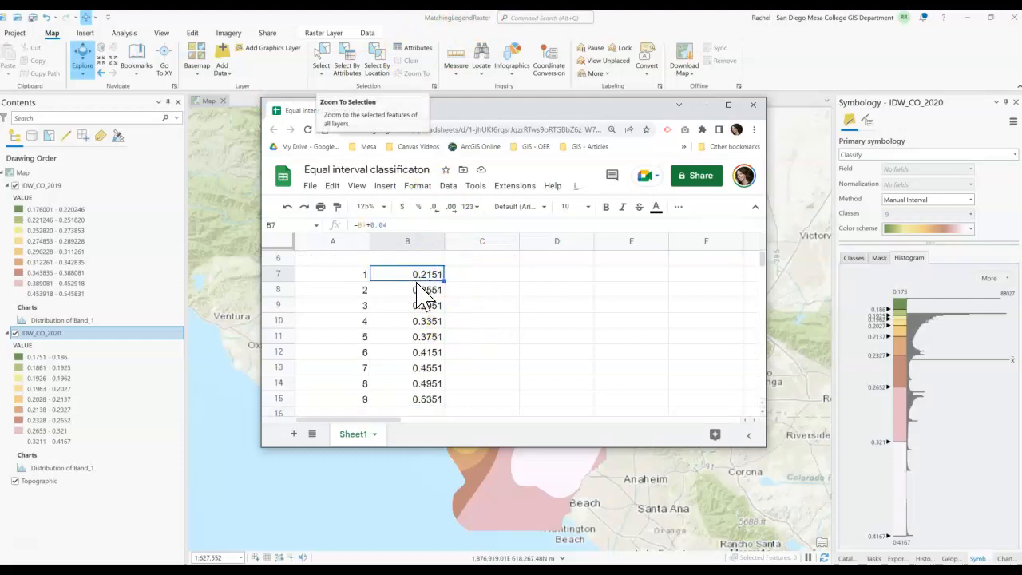
{"action": "scroll", "coordinate": [428, 288], "scroll_direction": "up", "scroll_amount": 3}
{"action": "left_click", "coordinate": [329, 260]}
{"action": "left_click_drag", "start_coordinate": [389, 260], "coordinate": [497, 263]}
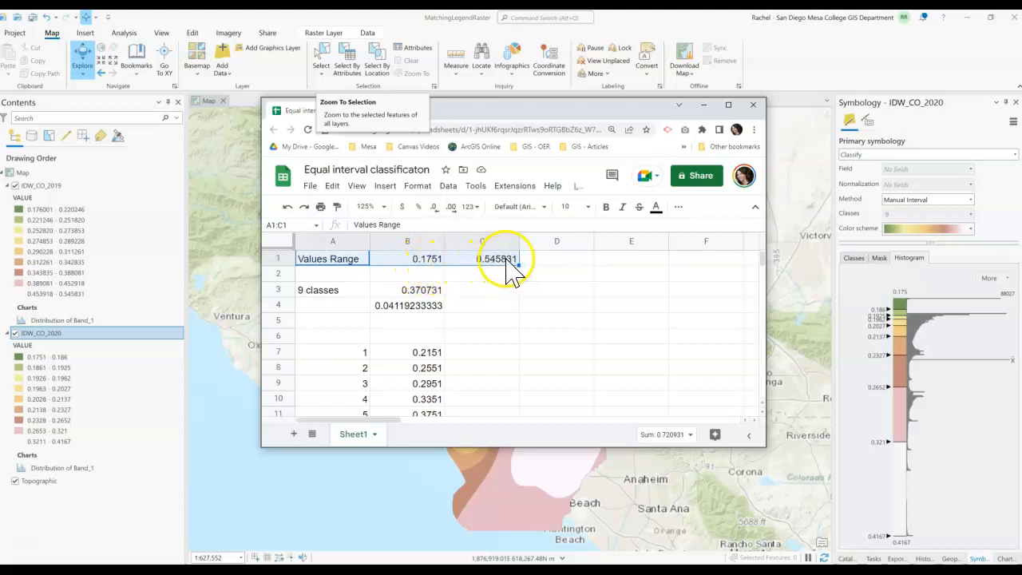
{"action": "left_click", "coordinate": [491, 304]}
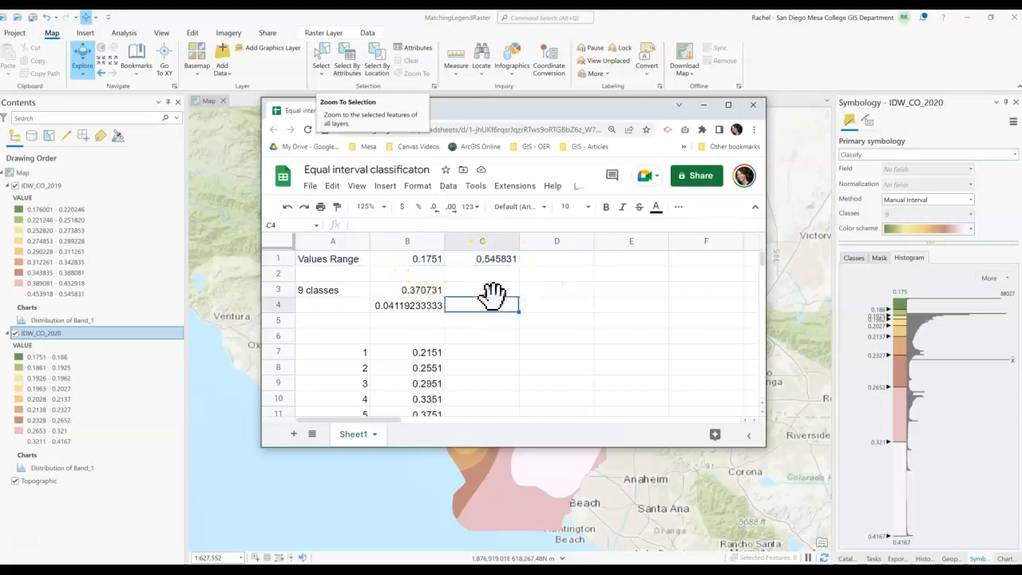
{"action": "left_click", "coordinate": [411, 292]}
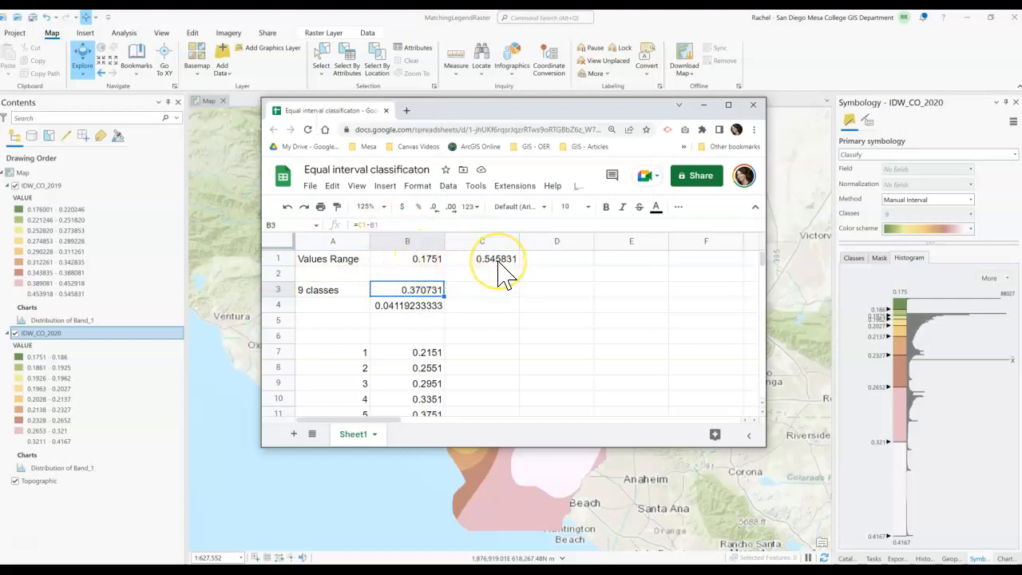
{"action": "left_click", "coordinate": [409, 306]}
{"action": "left_click_drag", "start_coordinate": [376, 225], "coordinate": [351, 223]}
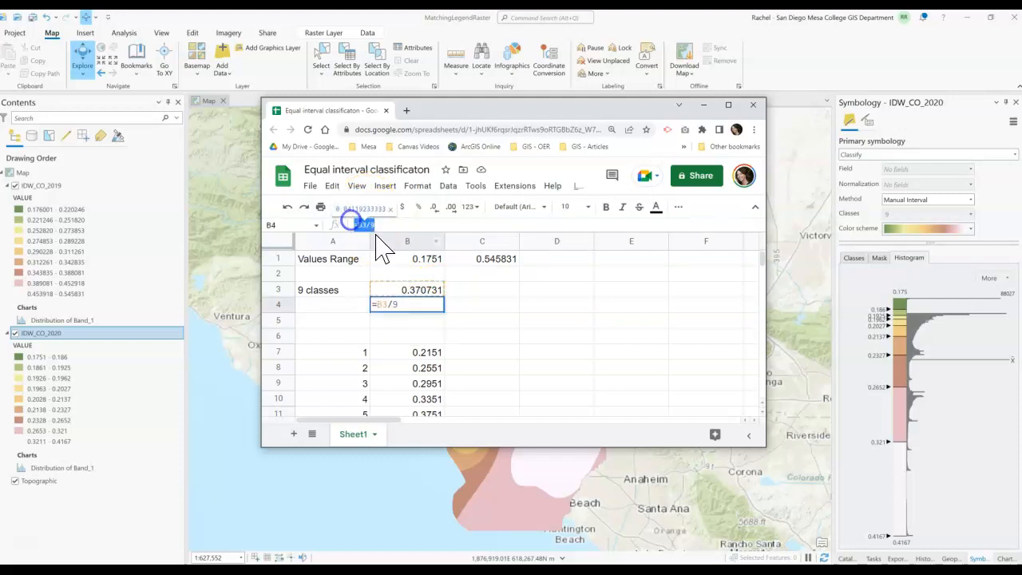
{"action": "left_click", "coordinate": [483, 340]}
{"action": "left_click", "coordinate": [409, 311]}
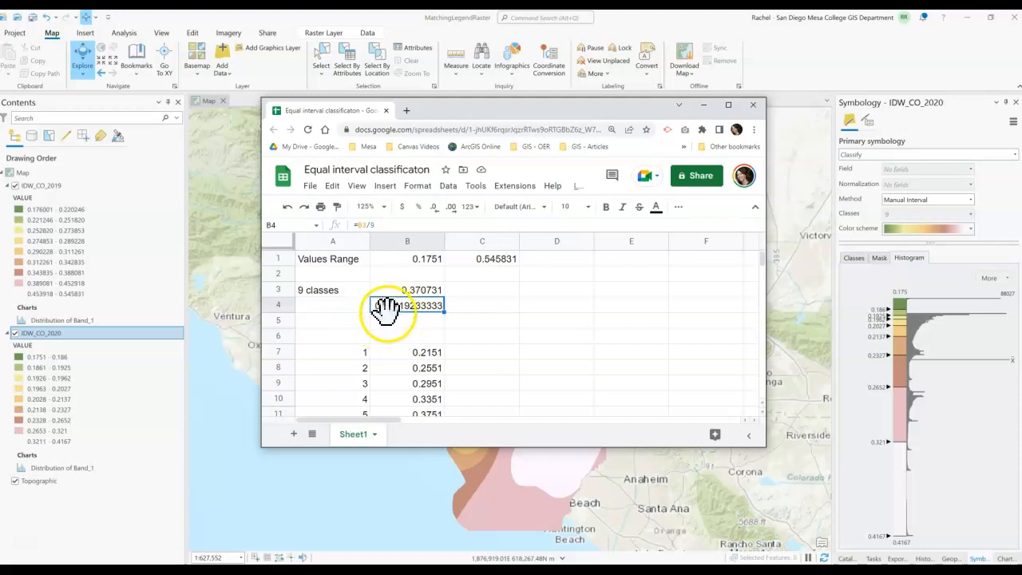
{"action": "left_click", "coordinate": [431, 352]}
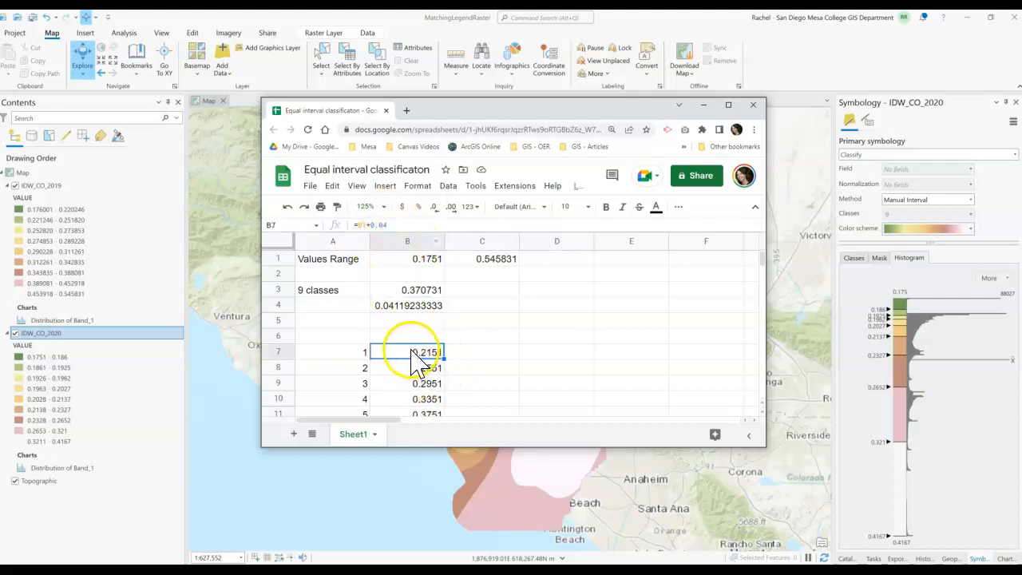
- Change the first class break formula in B7 to add the interval cell B4 to B1
{"action": "left_click", "coordinate": [375, 226]}
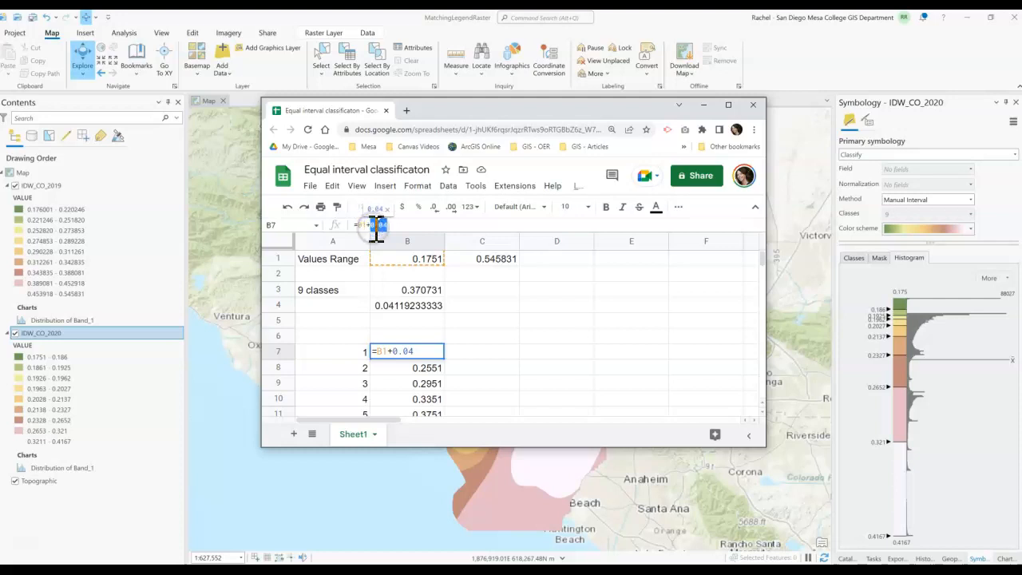
{"action": "left_click", "coordinate": [426, 306]}
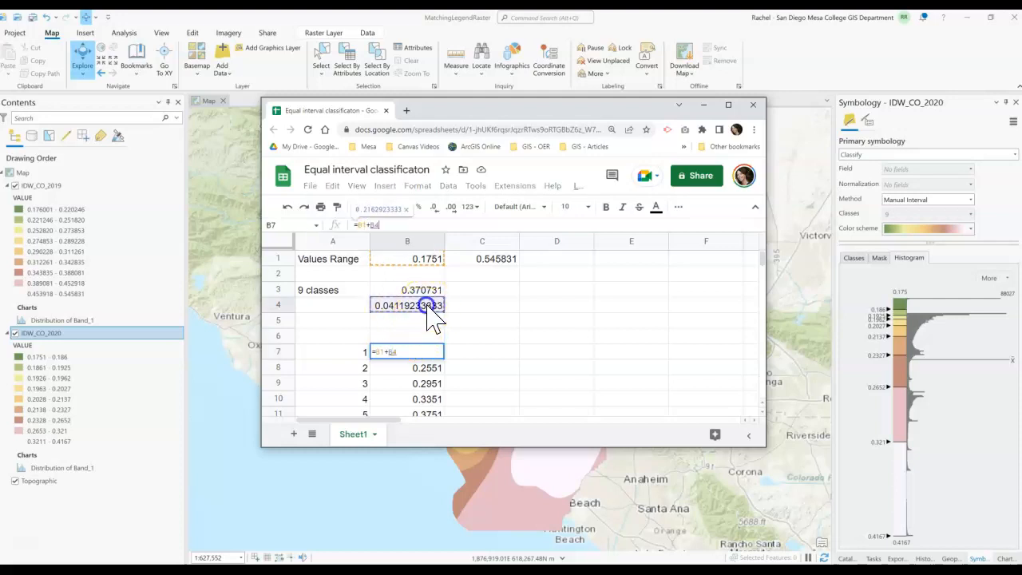
{"action": "key", "text": "Return"}
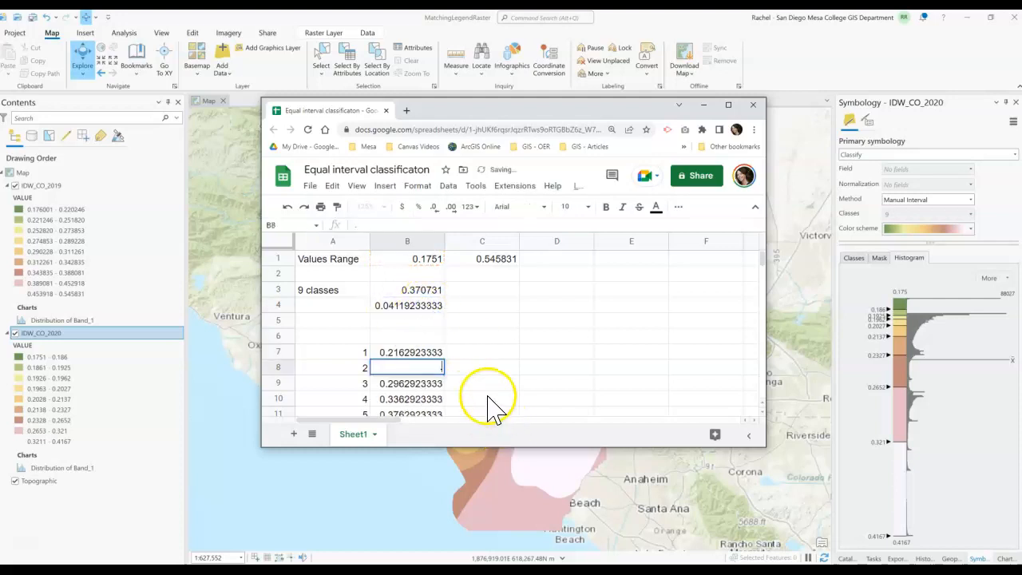
- Review the recalculated class break values in column B
{"action": "left_click", "coordinate": [488, 385]}
{"action": "left_click", "coordinate": [435, 367]}
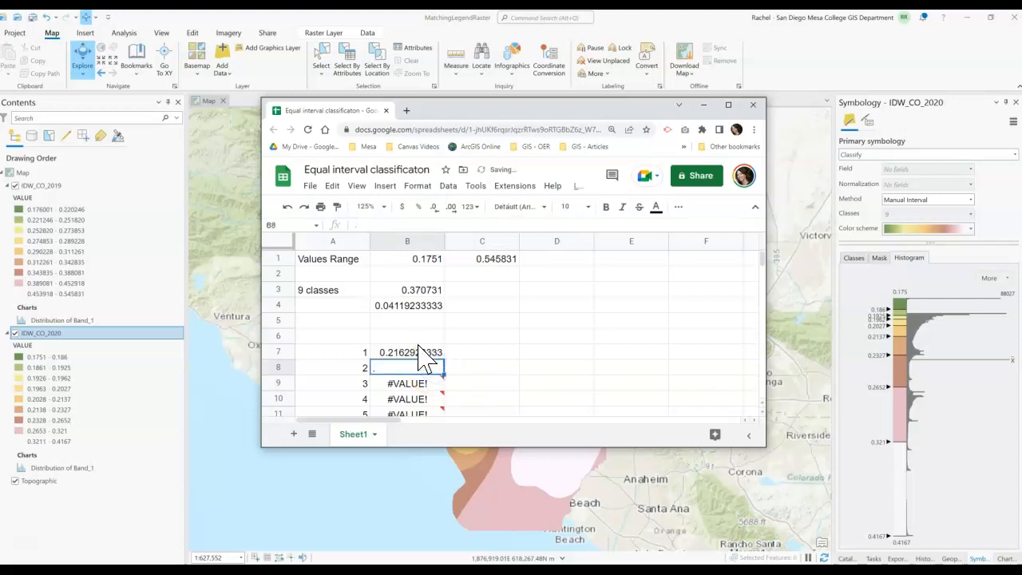
{"action": "left_click", "coordinate": [418, 350]}
{"action": "scroll", "coordinate": [449, 363], "scroll_direction": "down", "scroll_amount": 5}
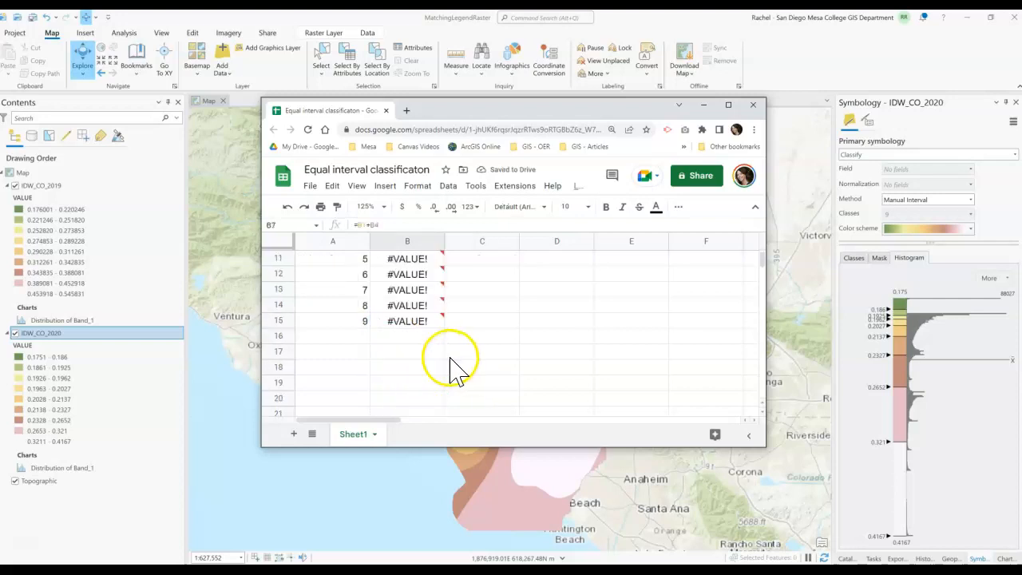
{"action": "scroll", "coordinate": [451, 367], "scroll_direction": "up", "scroll_amount": 4}
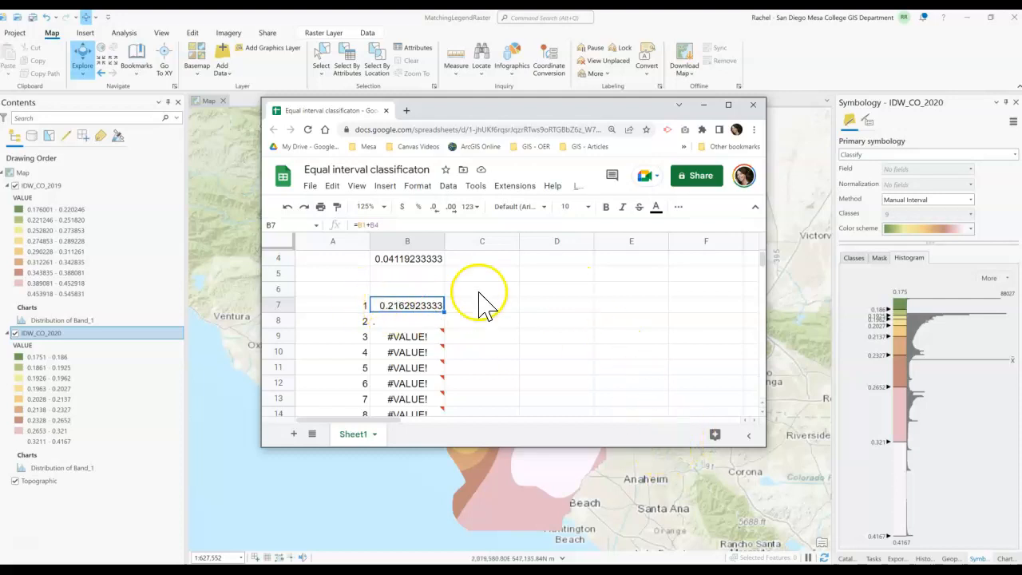
{"action": "scroll", "coordinate": [479, 348], "scroll_direction": "up", "scroll_amount": 1}
{"action": "scroll", "coordinate": [445, 335], "scroll_direction": "down", "scroll_amount": 3}
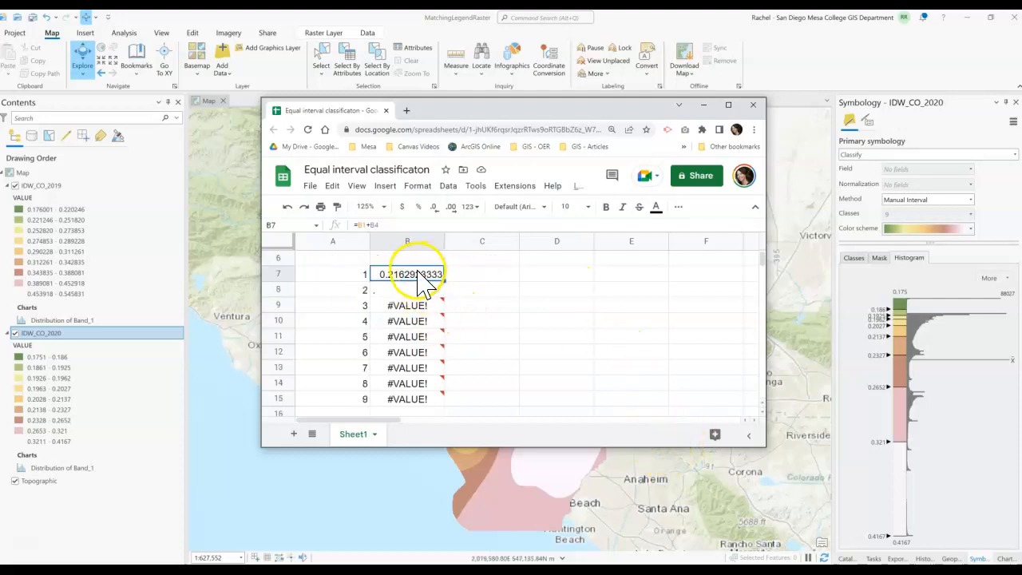
{"action": "scroll", "coordinate": [471, 360], "scroll_direction": "up", "scroll_amount": 2}
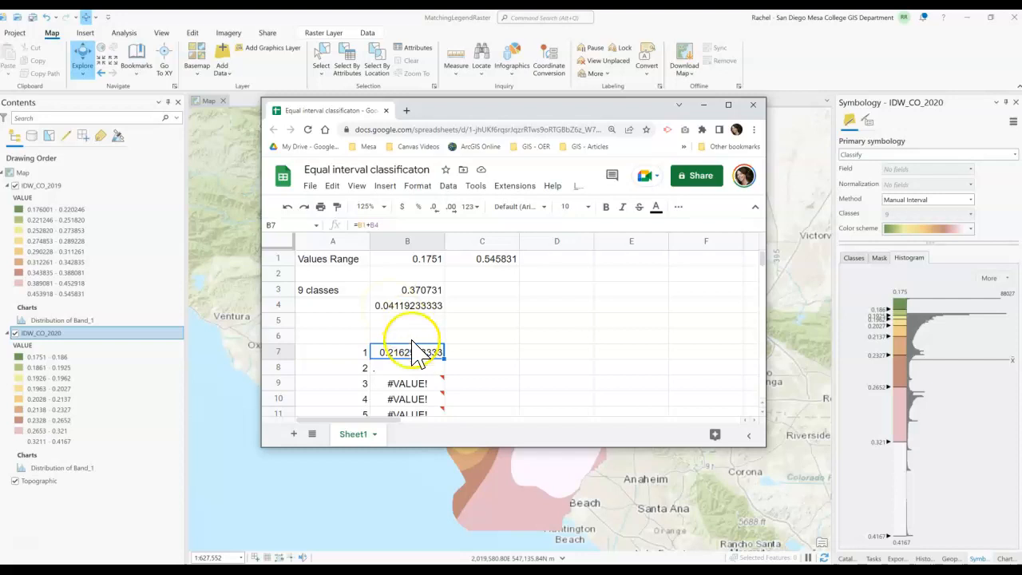
{"action": "left_click", "coordinate": [440, 363]}
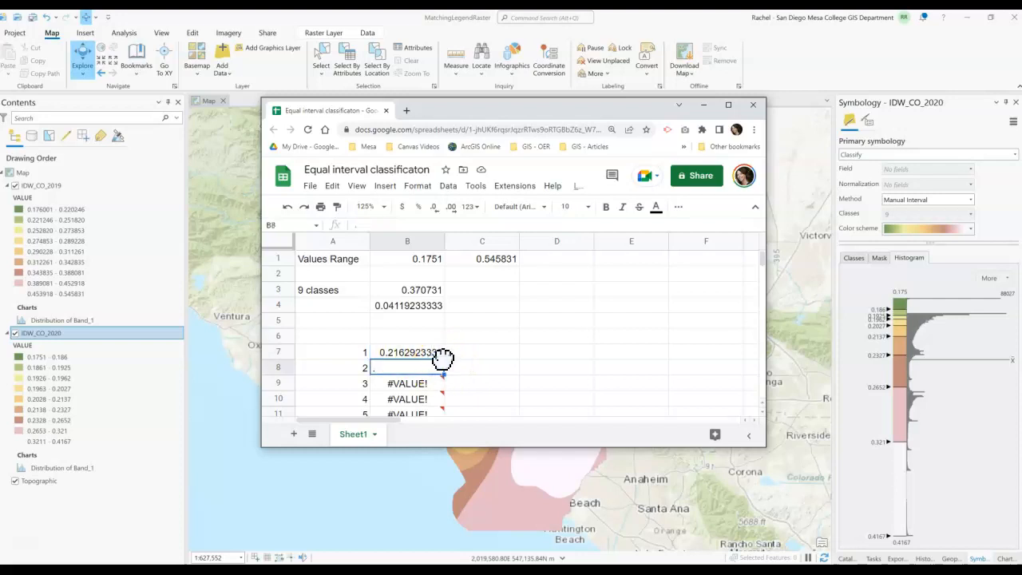
{"action": "left_click", "coordinate": [442, 354]}
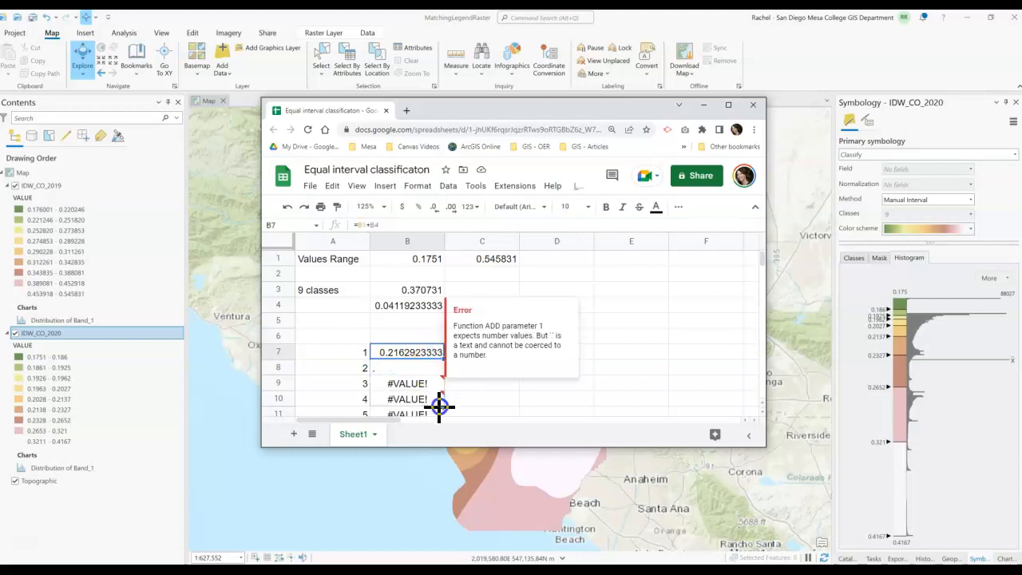
{"action": "scroll", "coordinate": [438, 418], "scroll_direction": "down", "scroll_amount": 3}
{"action": "left_click_drag", "start_coordinate": [443, 362], "coordinate": [444, 354]}
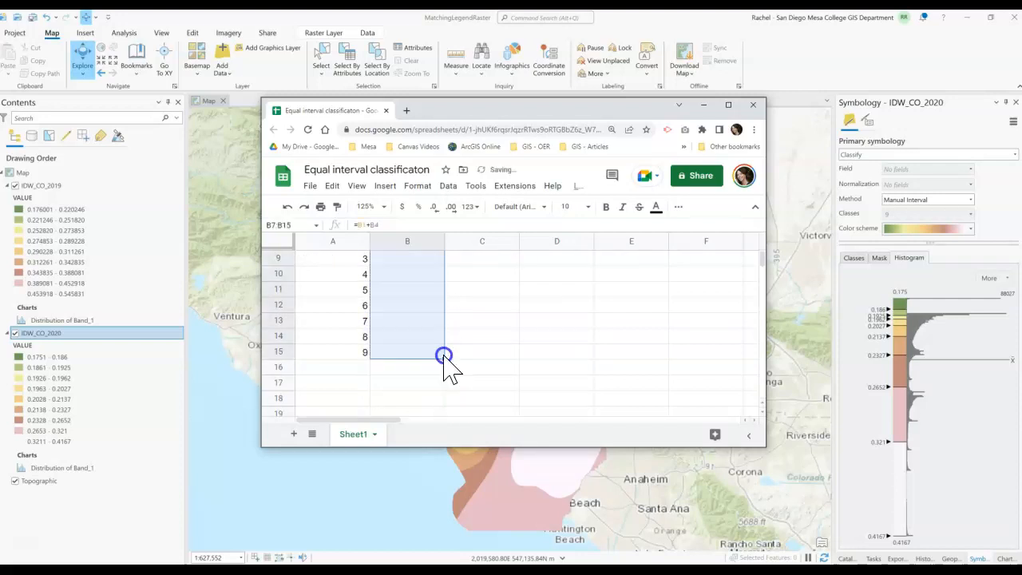
{"action": "scroll", "coordinate": [473, 392], "scroll_direction": "up", "scroll_amount": 2}
{"action": "left_click", "coordinate": [438, 320]}
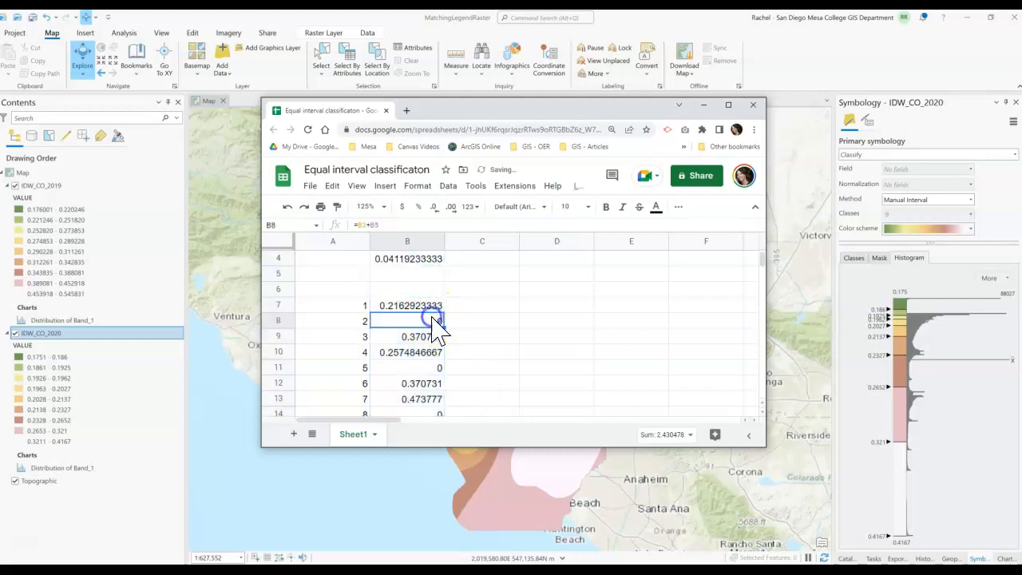
{"action": "scroll", "coordinate": [443, 335], "scroll_direction": "up", "scroll_amount": 1}
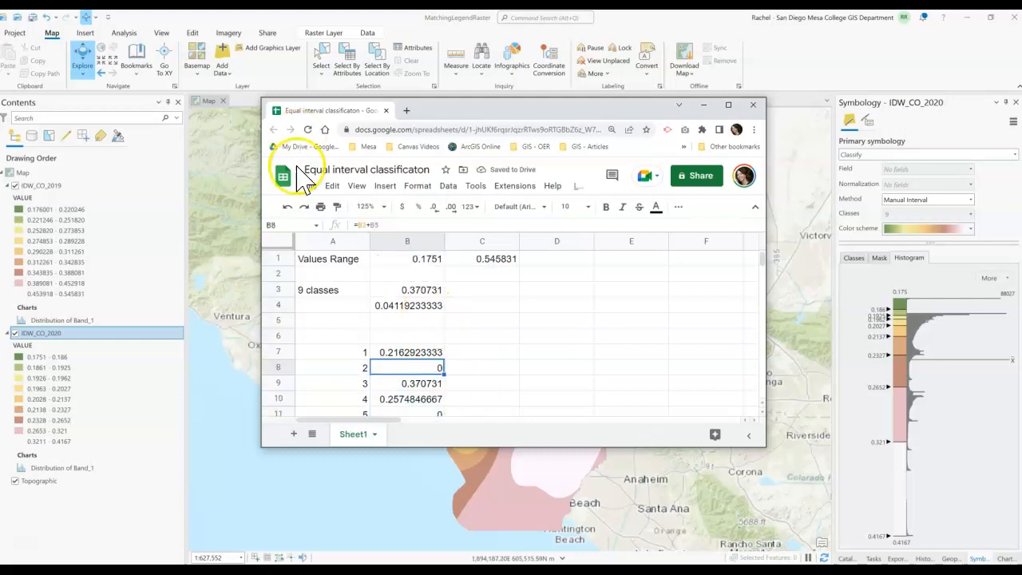
{"action": "left_click", "coordinate": [288, 206]}
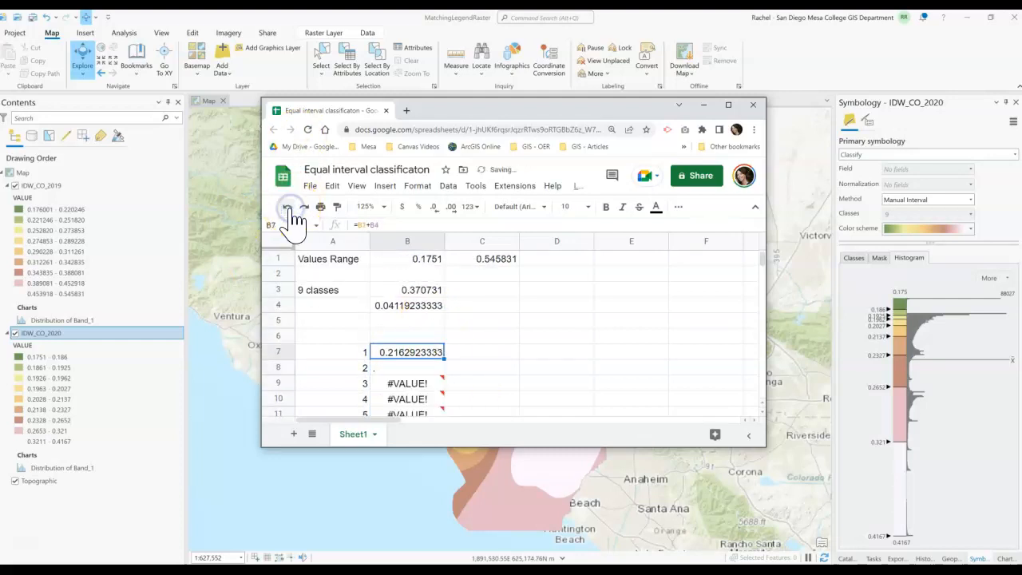
- Enter a formula in B8 that adds the interval cell B4 to the previous break in B7
{"action": "left_click", "coordinate": [419, 368]}
{"action": "type", "text": "="}
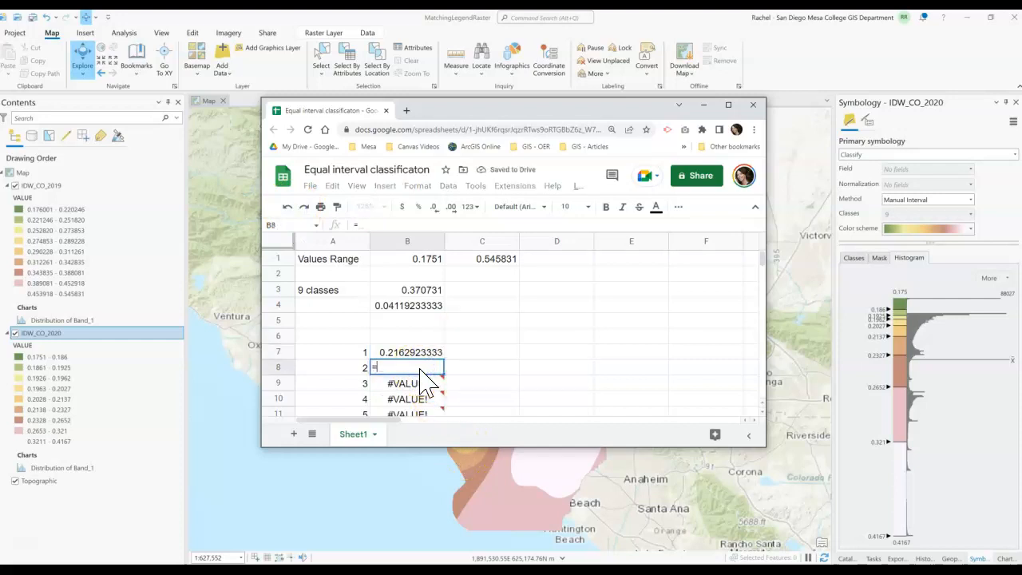
{"action": "left_click", "coordinate": [401, 349]}
{"action": "type", "text": "+"}
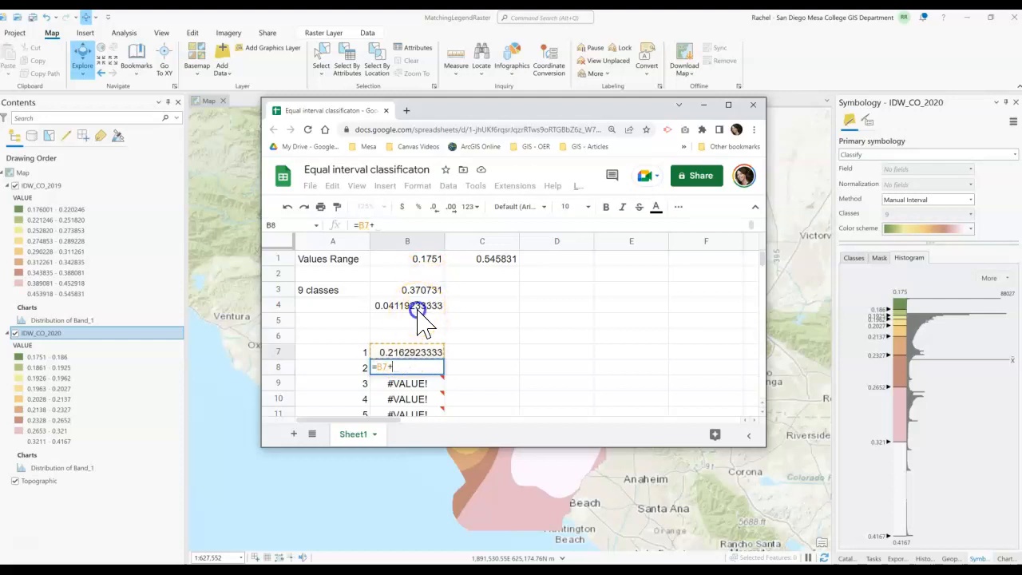
{"action": "left_click", "coordinate": [418, 310]}
{"action": "key", "text": "Return"}
- Review the formulas and class break values down column B from B1 to B15
{"action": "left_click", "coordinate": [431, 387]}
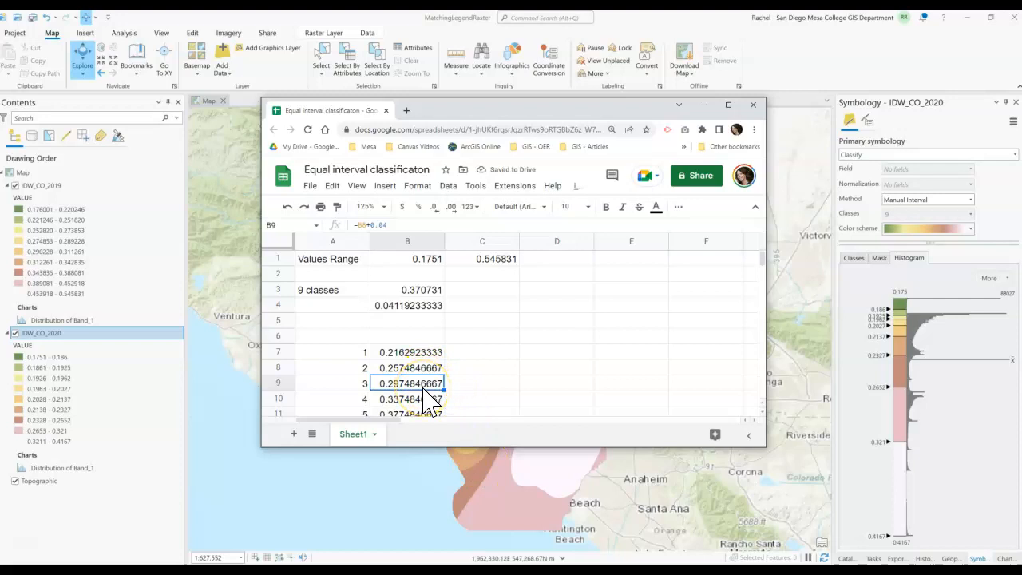
{"action": "left_click", "coordinate": [486, 381]}
{"action": "scroll", "coordinate": [493, 393], "scroll_direction": "down", "scroll_amount": 1}
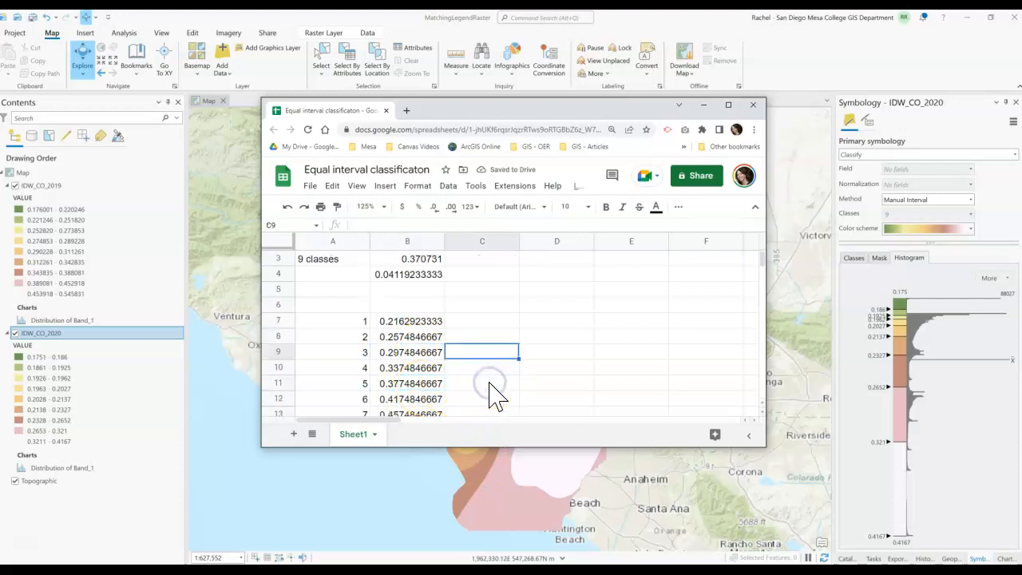
{"action": "scroll", "coordinate": [491, 392], "scroll_direction": "down", "scroll_amount": 2}
{"action": "left_click", "coordinate": [421, 290]}
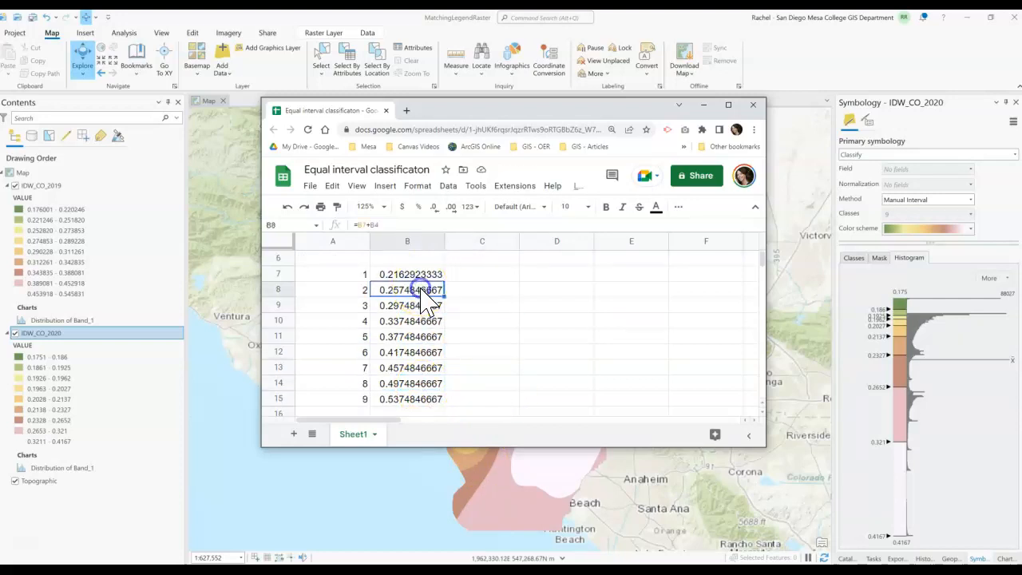
{"action": "scroll", "coordinate": [431, 297], "scroll_direction": "up", "scroll_amount": 1}
{"action": "left_click", "coordinate": [405, 306]}
{"action": "left_click", "coordinate": [393, 321]}
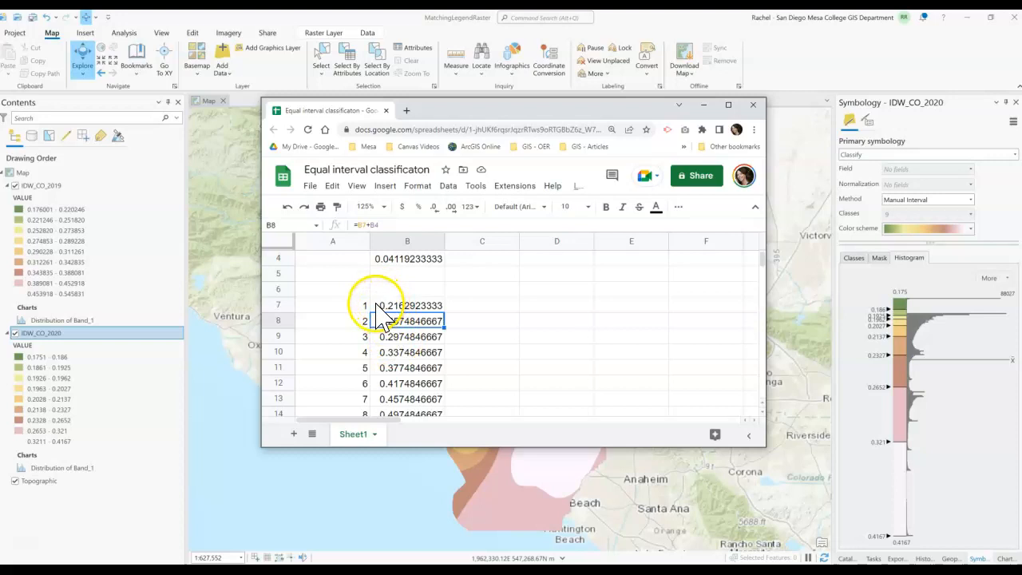
{"action": "scroll", "coordinate": [416, 288], "scroll_direction": "up", "scroll_amount": 2}
{"action": "left_click", "coordinate": [415, 261]}
{"action": "scroll", "coordinate": [410, 335], "scroll_direction": "down", "scroll_amount": 3}
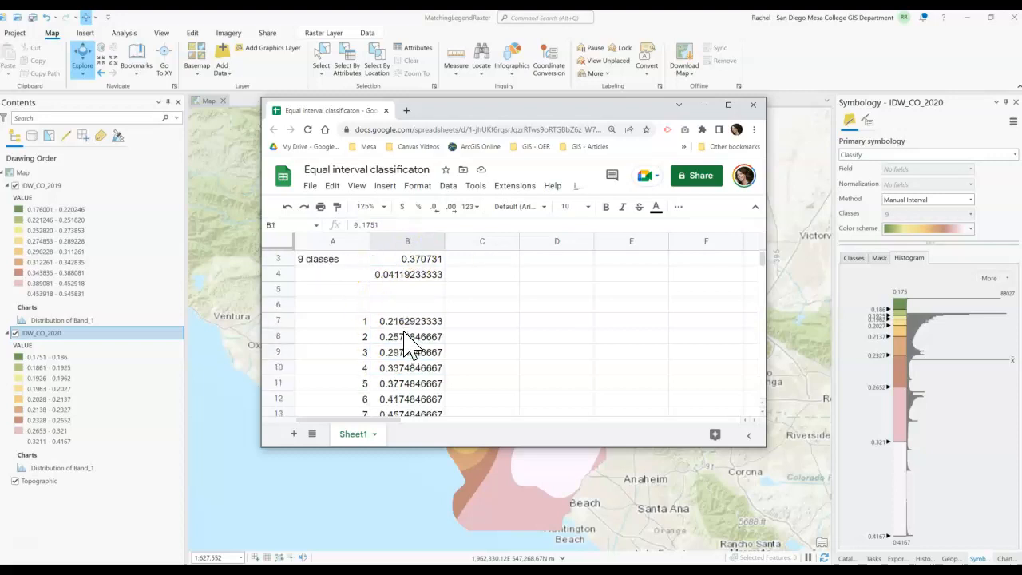
{"action": "left_click", "coordinate": [402, 401]}
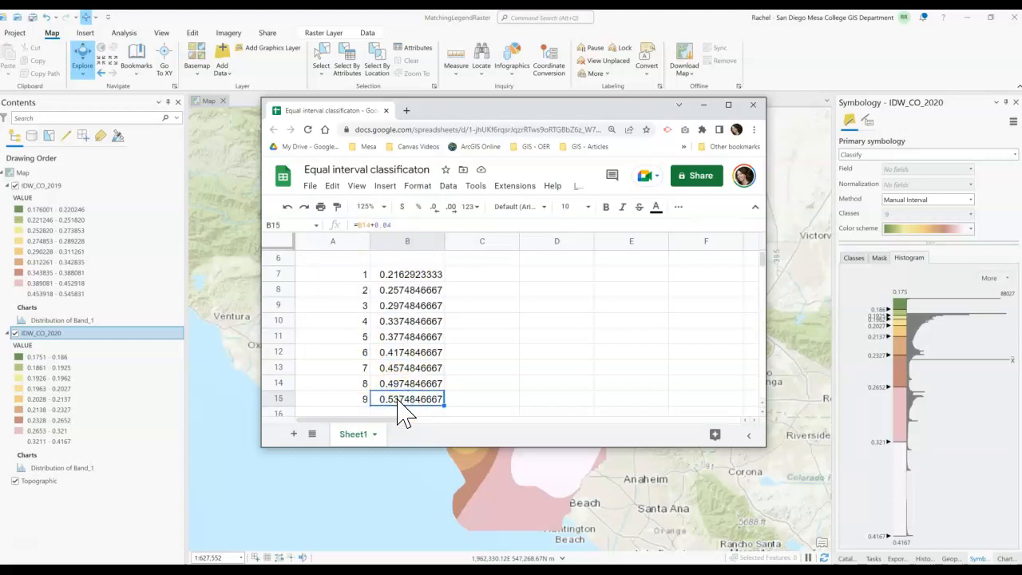
{"action": "scroll", "coordinate": [487, 391], "scroll_direction": "up", "scroll_amount": 3}
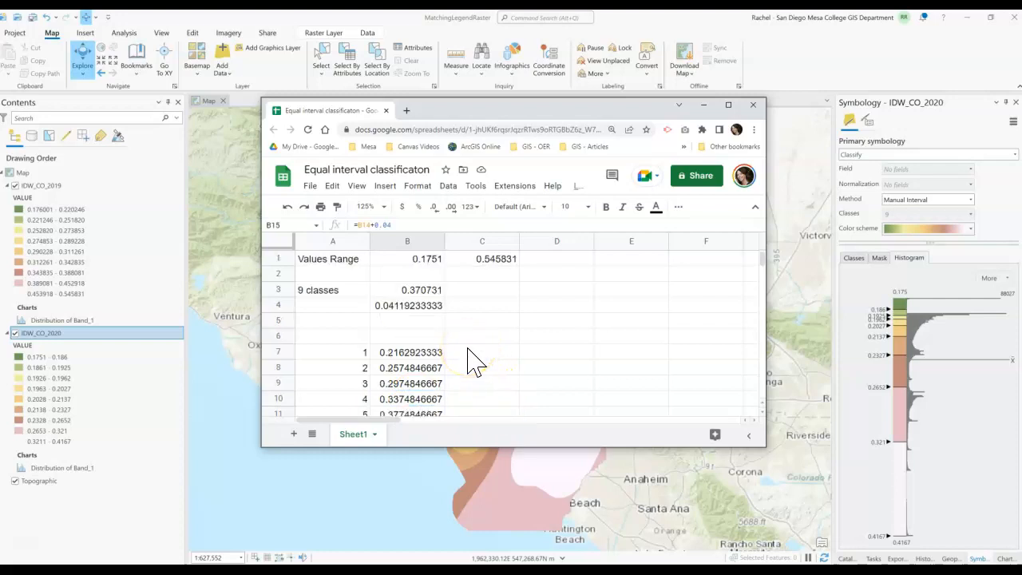
{"action": "scroll", "coordinate": [472, 364], "scroll_direction": "down", "scroll_amount": 4}
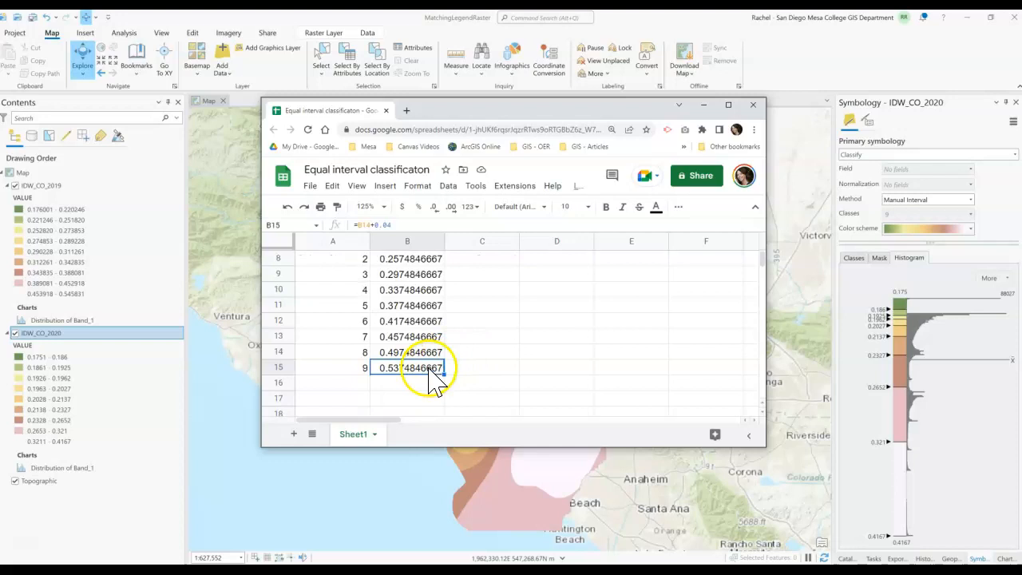
{"action": "scroll", "coordinate": [431, 374], "scroll_direction": "up", "scroll_amount": 4}
{"action": "scroll", "coordinate": [415, 359], "scroll_direction": "down", "scroll_amount": 5}
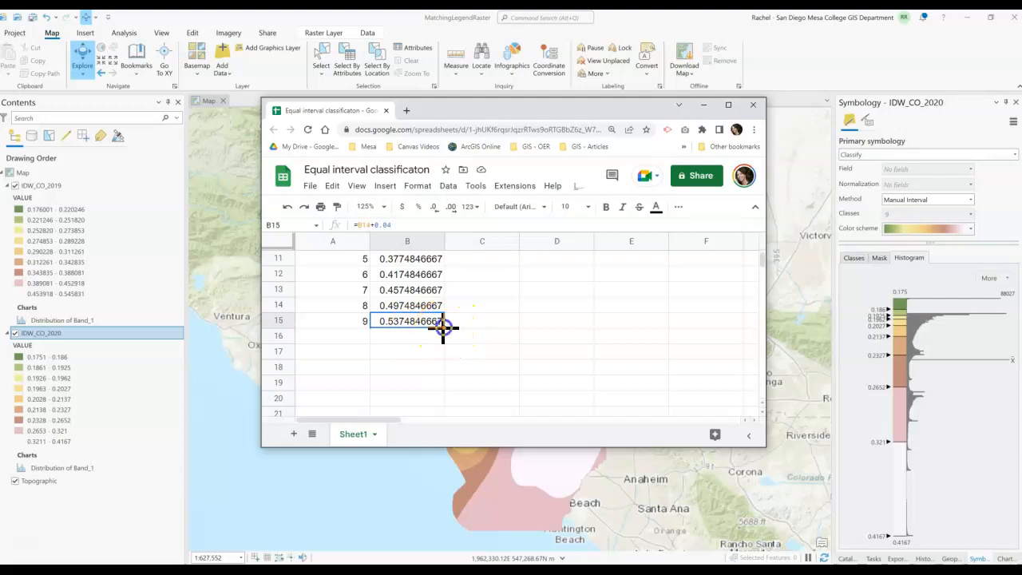
- Extend the class break series one more row by filling the B15 formula down into B16
{"action": "left_click_drag", "start_coordinate": [443, 334], "coordinate": [443, 336]}
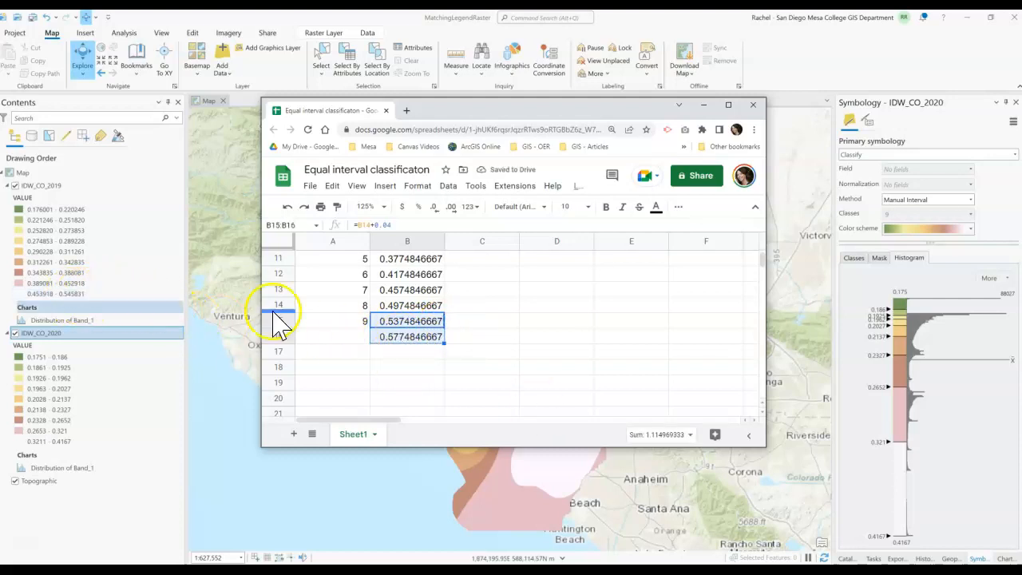
{"action": "scroll", "coordinate": [574, 389], "scroll_direction": "up", "scroll_amount": 2}
{"action": "left_click", "coordinate": [575, 390]}
{"action": "scroll", "coordinate": [575, 389], "scroll_direction": "down", "scroll_amount": 1}
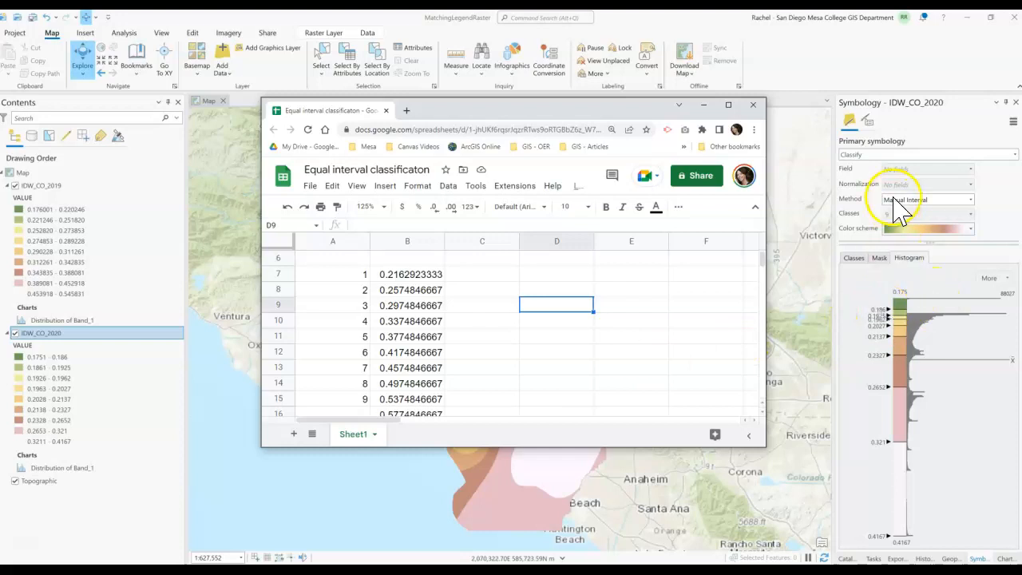
- Place the spreadsheet window beside ArcGIS Pro and show the class list in the IDW_CO_2020 symbology
{"action": "left_click_drag", "start_coordinate": [582, 112], "coordinate": [1003, 308]}
{"action": "left_click", "coordinate": [56, 214]}
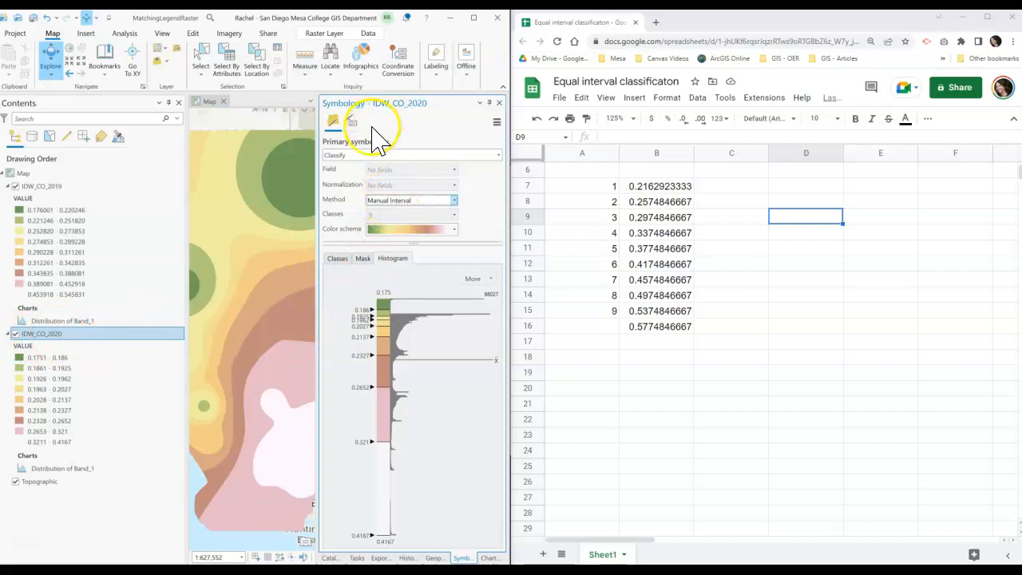
{"action": "left_click", "coordinate": [453, 200]}
{"action": "left_click", "coordinate": [454, 200]}
{"action": "left_click", "coordinate": [368, 310]}
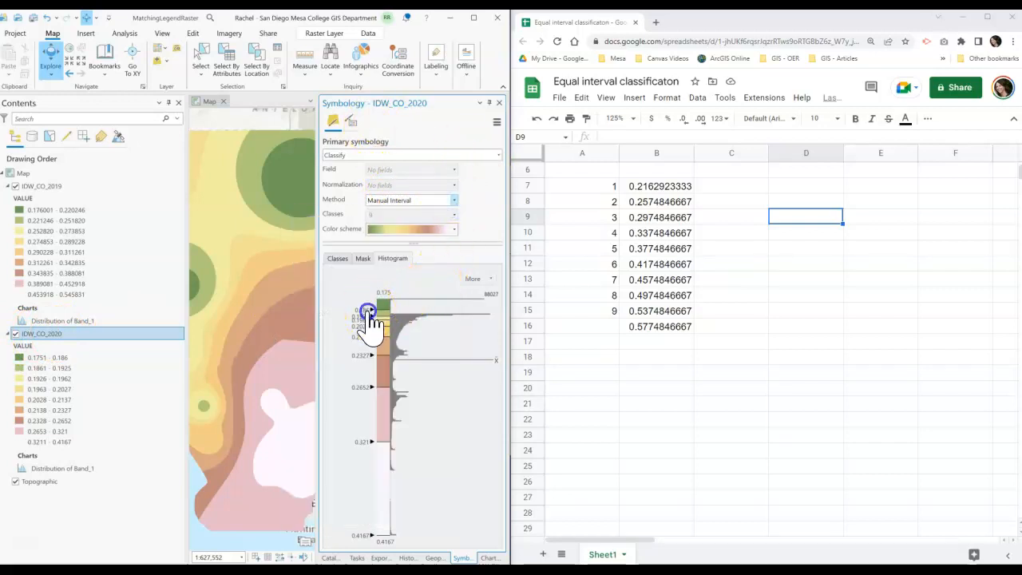
{"action": "left_click", "coordinate": [337, 258]}
- Copy the first break from B7 and paste 0.2162923333 as the top class's upper value
{"action": "left_click", "coordinate": [406, 310]}
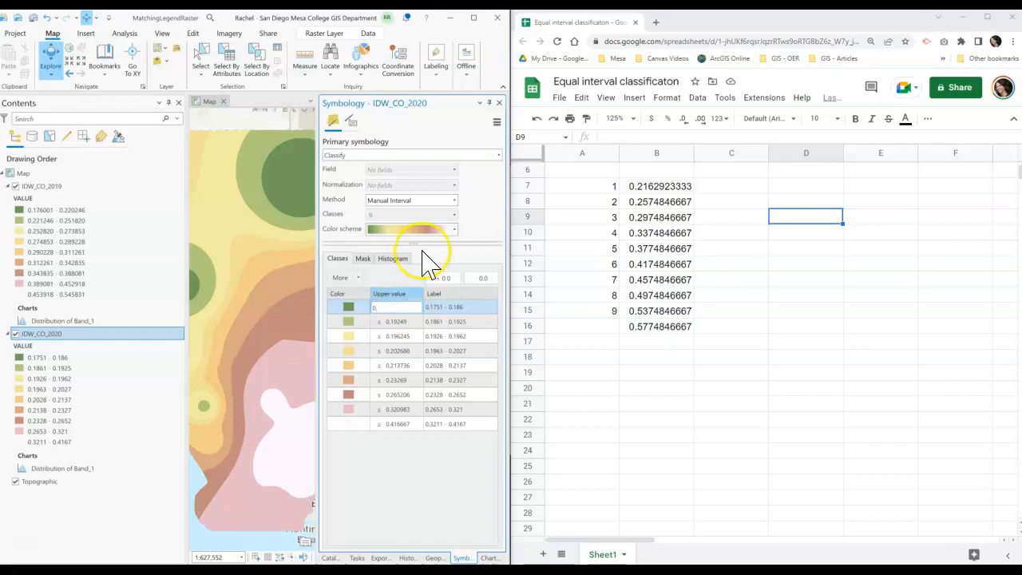
{"action": "left_click", "coordinate": [658, 188]}
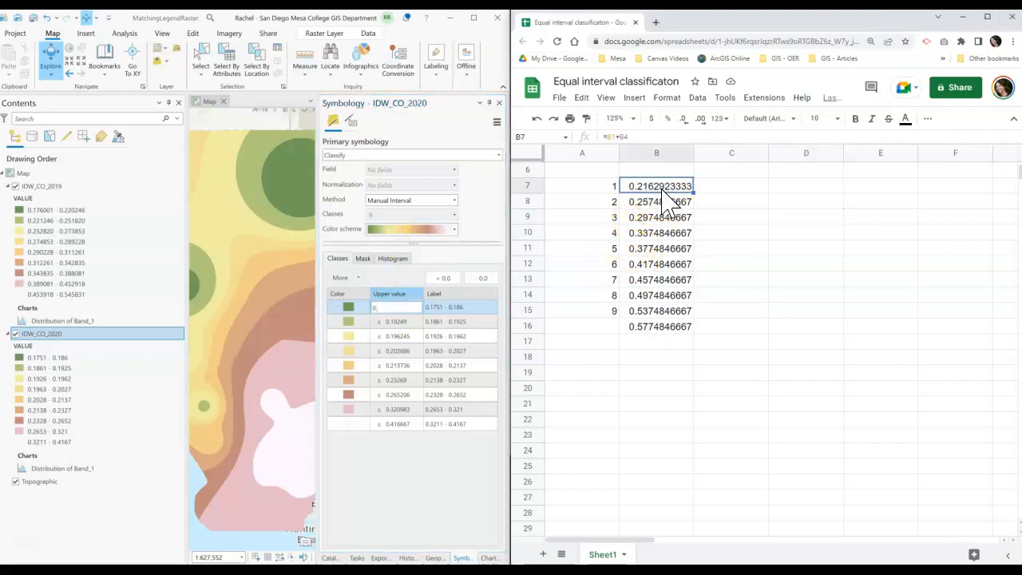
{"action": "right_click", "coordinate": [665, 199]}
{"action": "left_click", "coordinate": [680, 225]}
{"action": "left_click", "coordinate": [379, 307]}
{"action": "left_click_drag", "start_coordinate": [381, 307], "coordinate": [360, 307]}
{"action": "key", "text": "ctrl+v"}
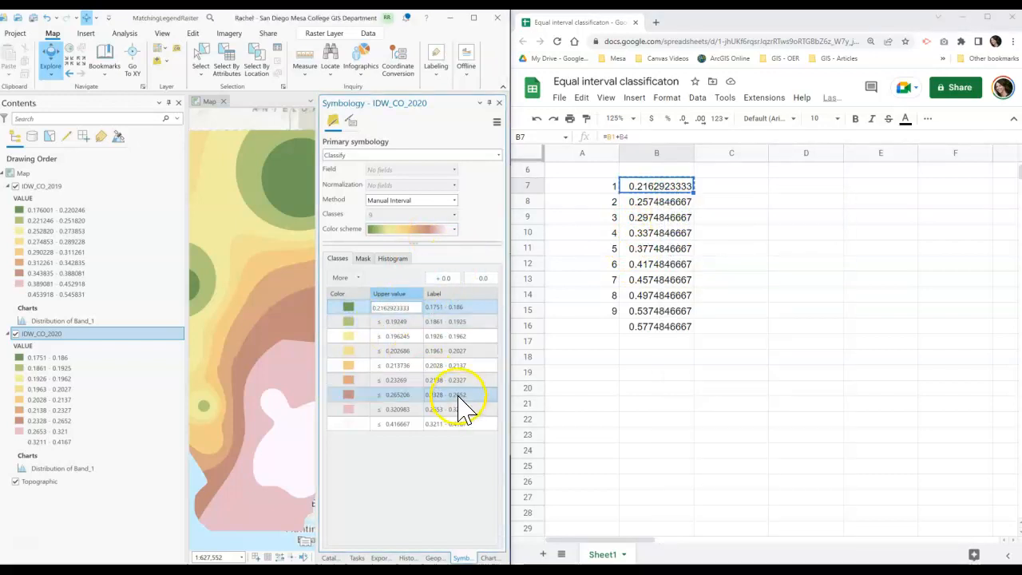
- Copy the second break from B8 and set the top class's upper value to 0.2574846667
{"action": "left_click", "coordinate": [636, 204]}
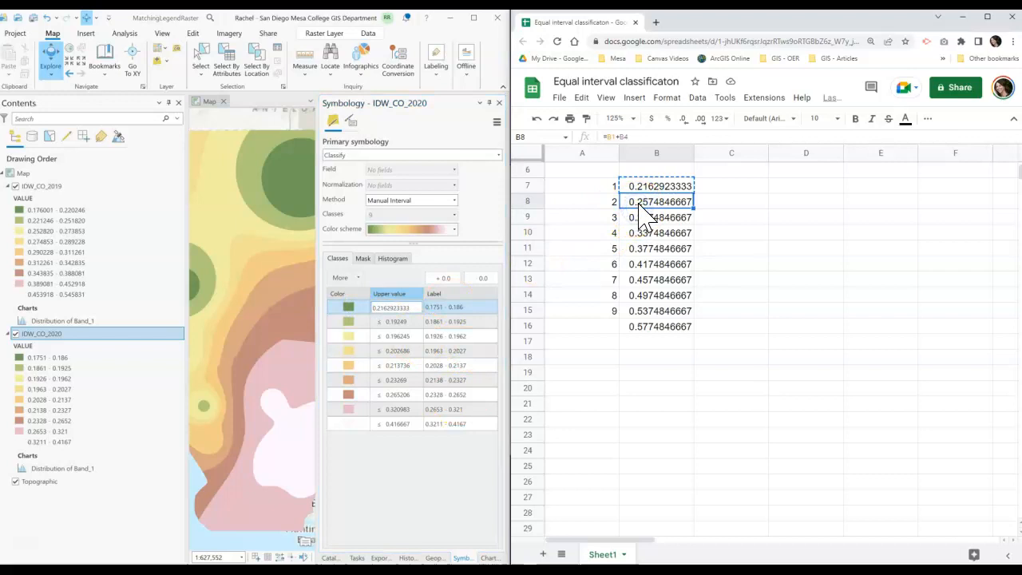
{"action": "left_click", "coordinate": [418, 324]}
{"action": "left_click", "coordinate": [417, 320]}
{"action": "left_click", "coordinate": [406, 322]}
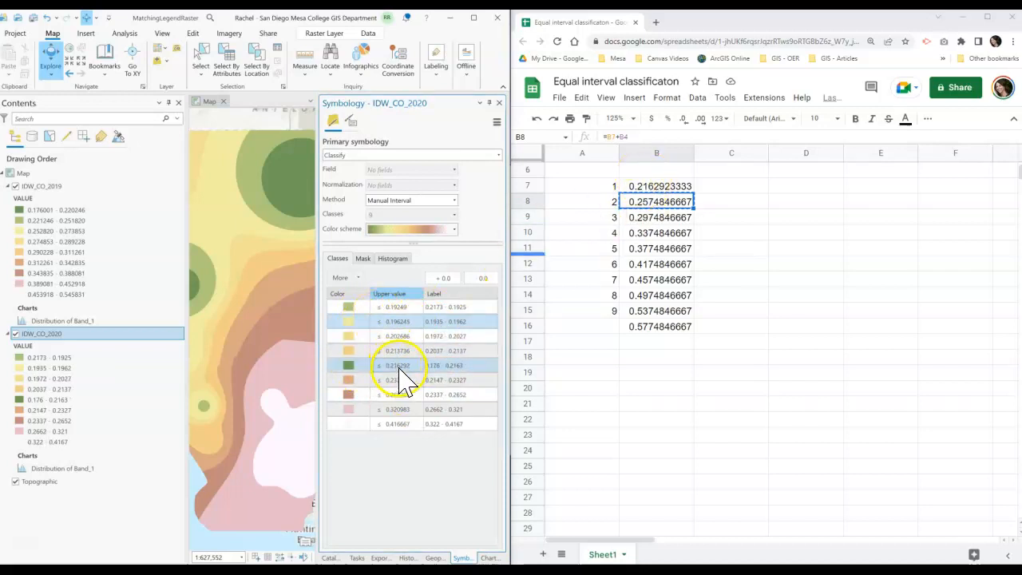
{"action": "left_click", "coordinate": [405, 307]}
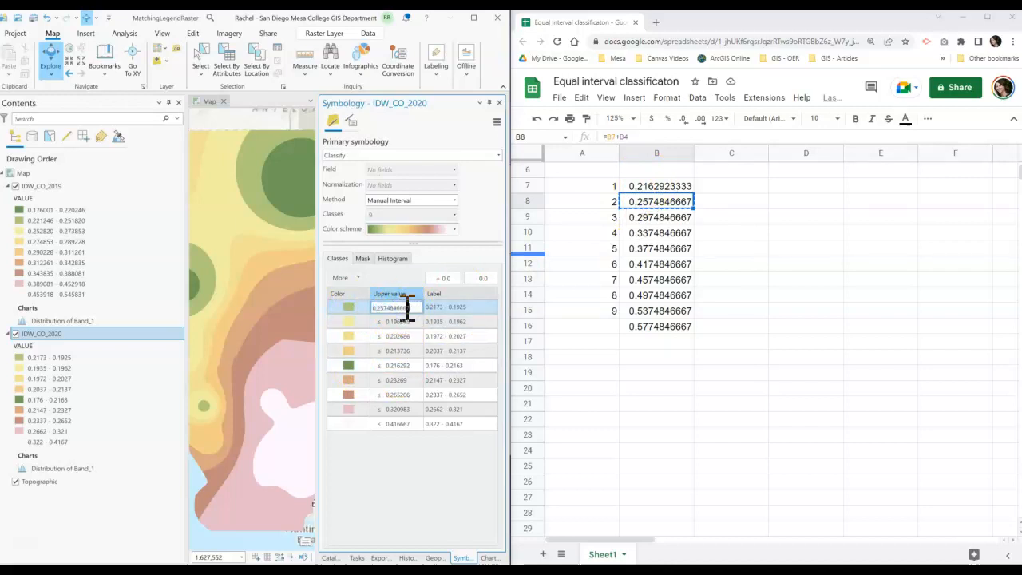
{"action": "key", "text": "Return"}
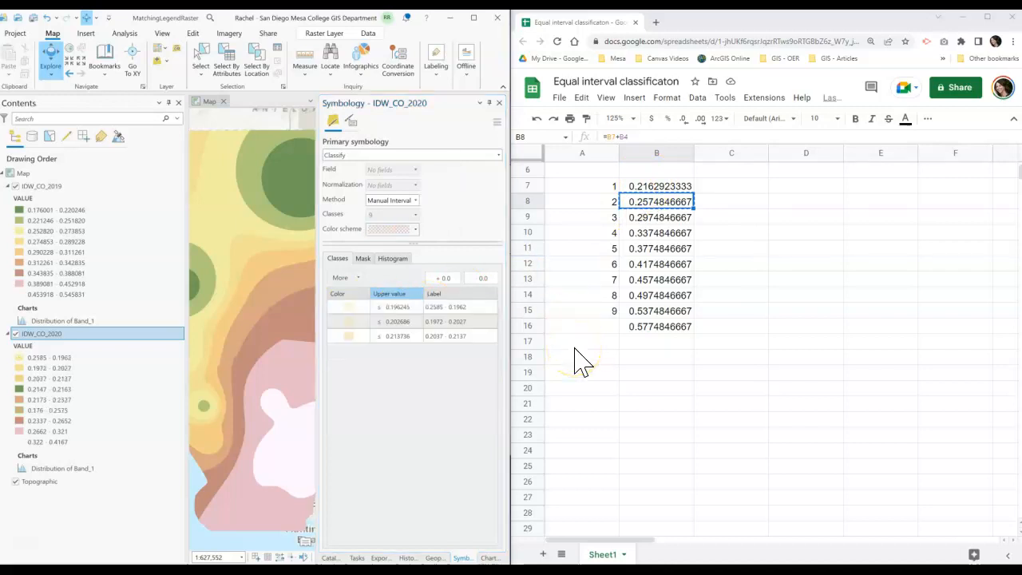
- Copy the third break from B9 and set the top class's upper value to 0.2974846667
{"action": "left_click", "coordinate": [397, 307]}
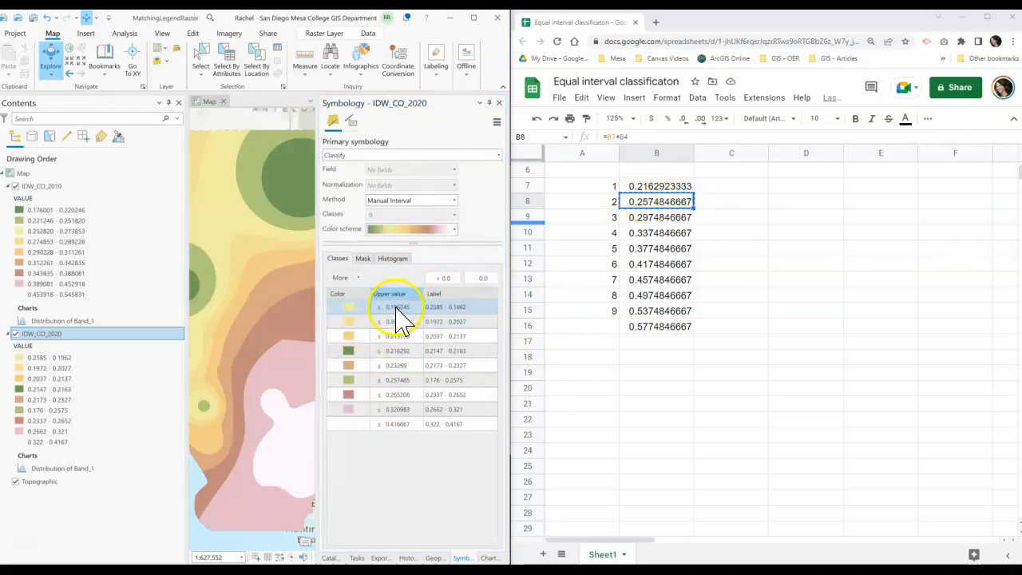
{"action": "double_click", "coordinate": [655, 228]}
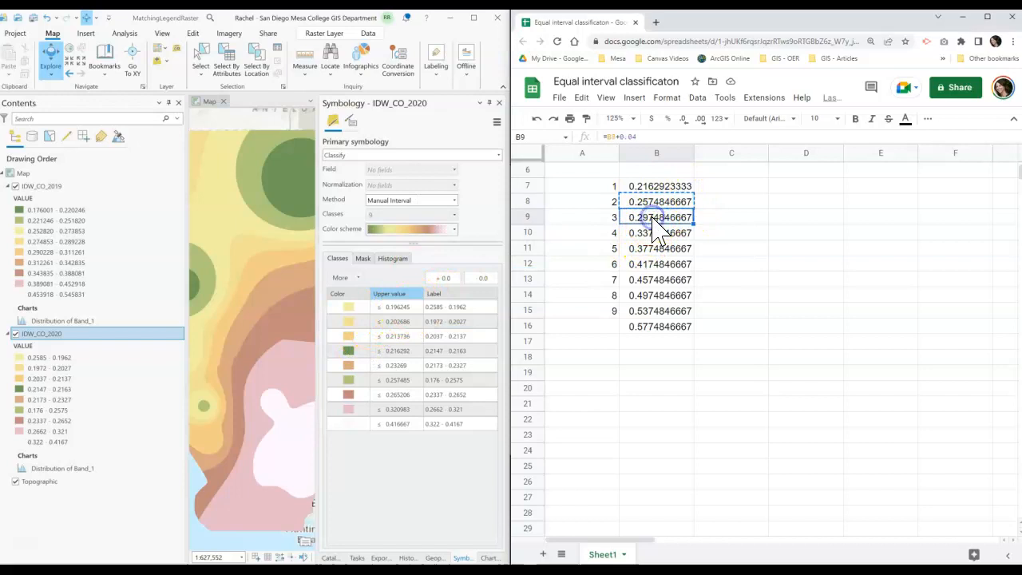
{"action": "left_click", "coordinate": [750, 233]}
{"action": "left_click", "coordinate": [675, 221]}
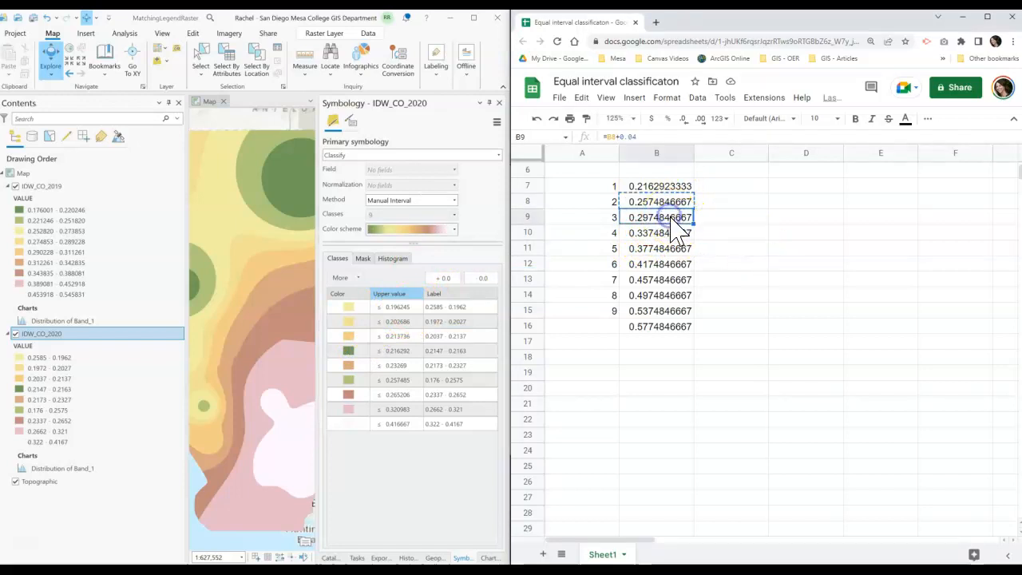
{"action": "left_click", "coordinate": [395, 308]}
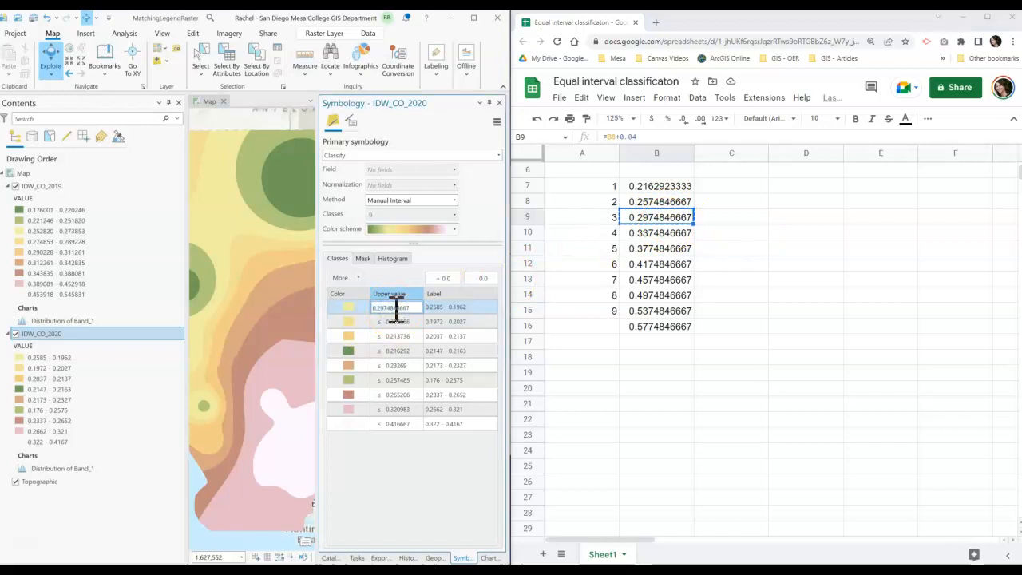
{"action": "key", "text": "Return"}
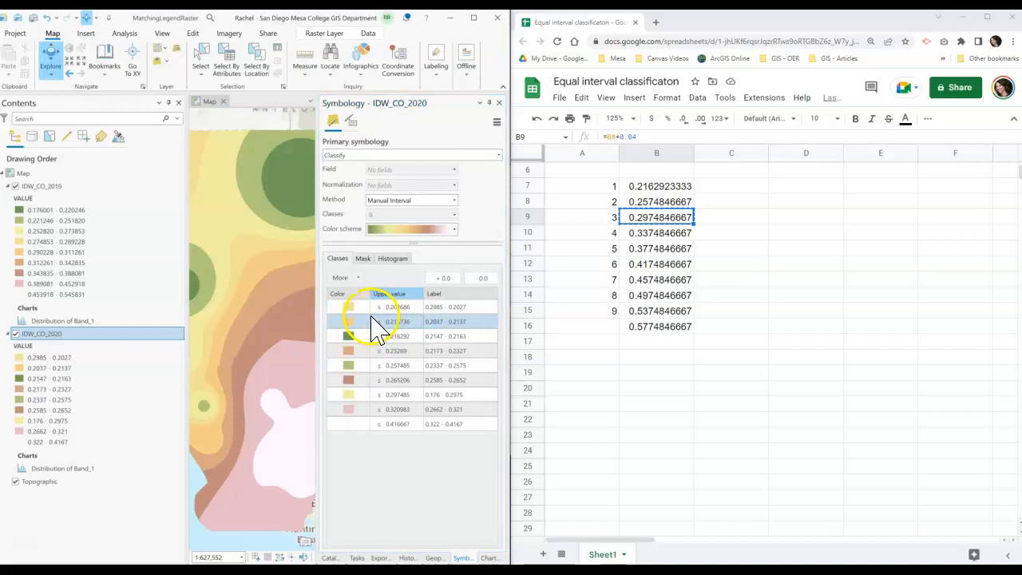
- Copy the fourth break from B10 and set the top class's upper value to 0.3374846667
{"action": "left_click", "coordinate": [652, 239]}
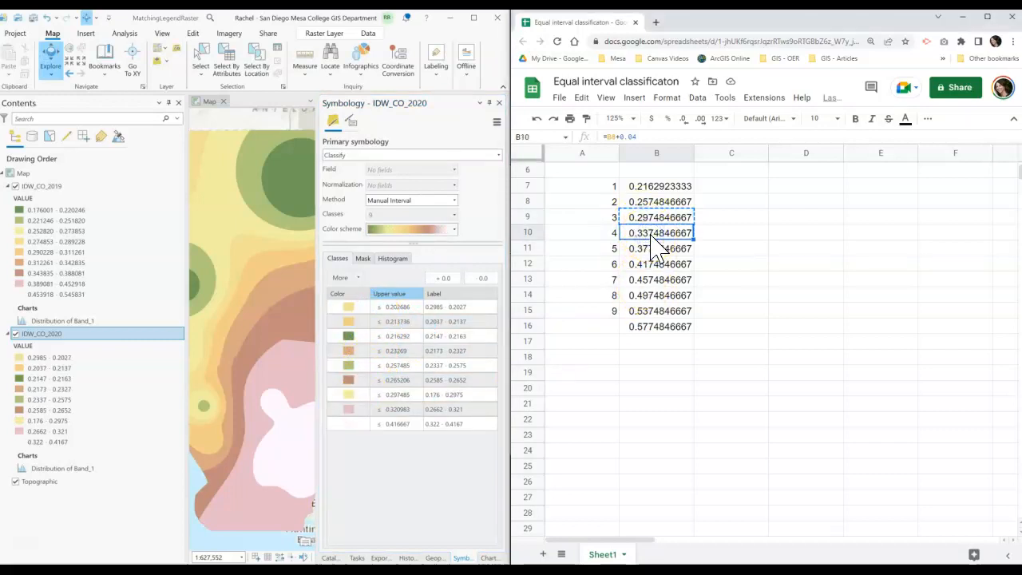
{"action": "left_click", "coordinate": [401, 308]}
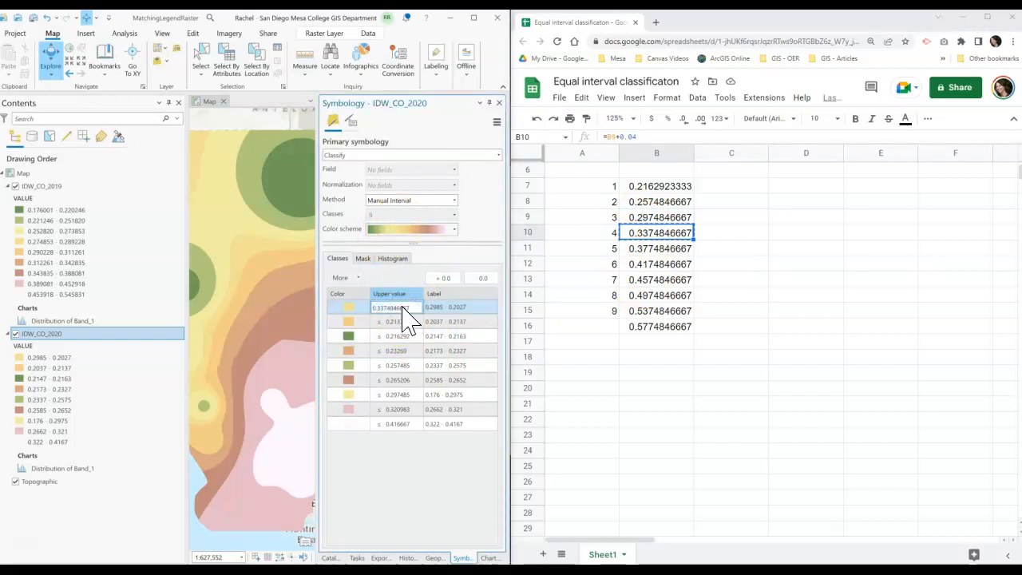
{"action": "key", "text": "Return"}
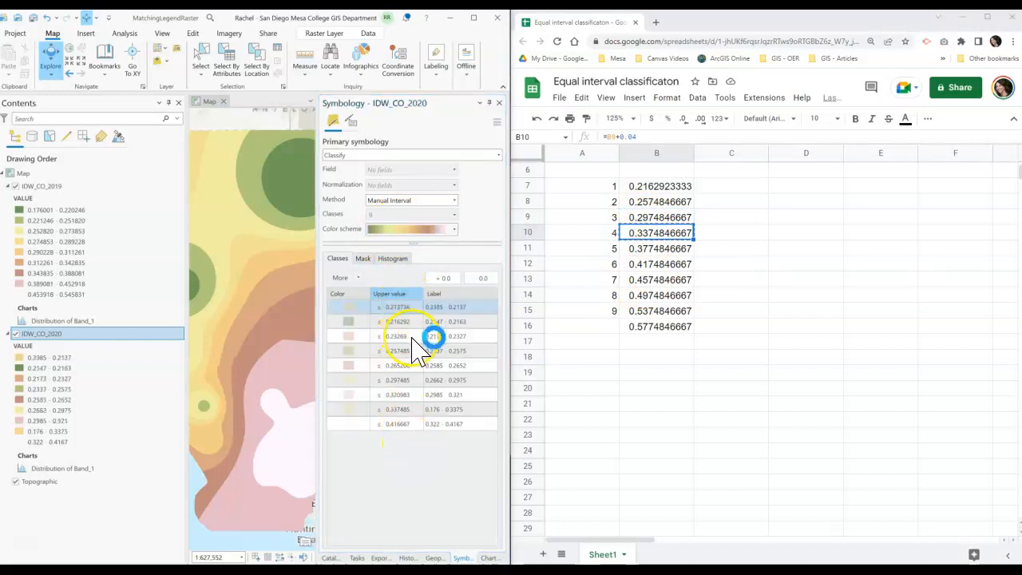
- Copy the fifth break from B11 and set the top class's upper value to 0.3774846667
{"action": "left_click", "coordinate": [671, 247]}
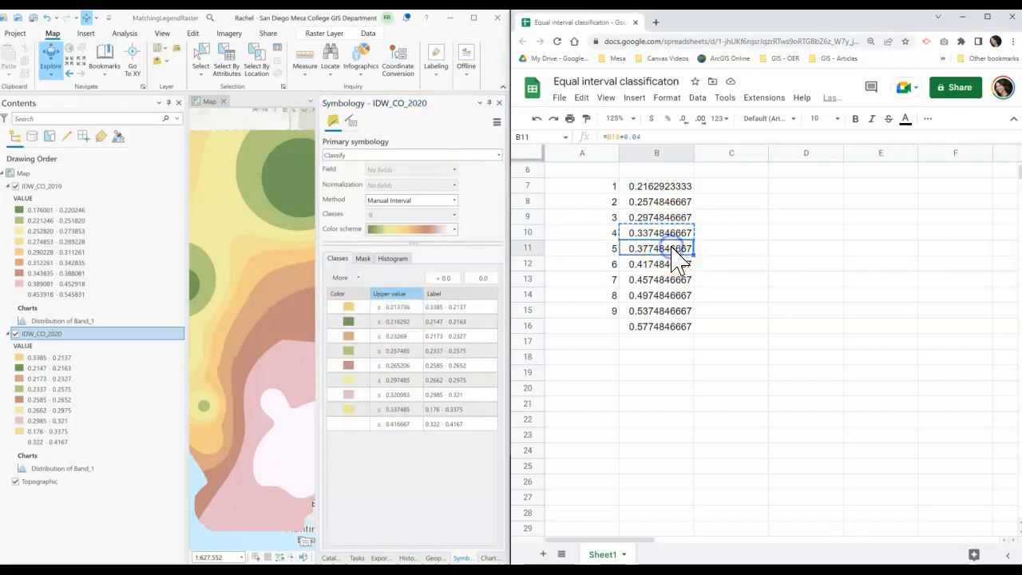
{"action": "left_click", "coordinate": [390, 308]}
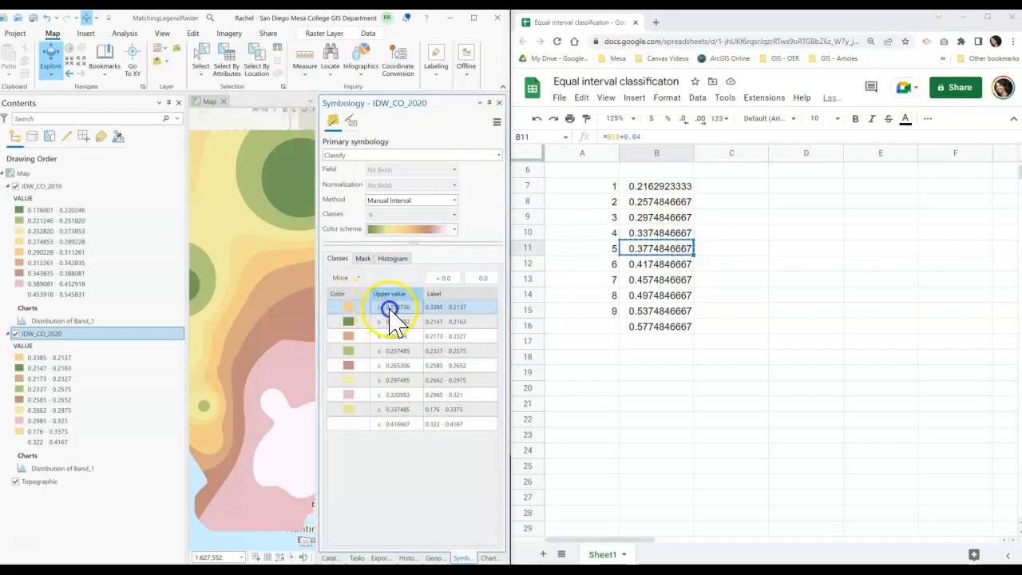
{"action": "type", "text": "0.3774846667"}
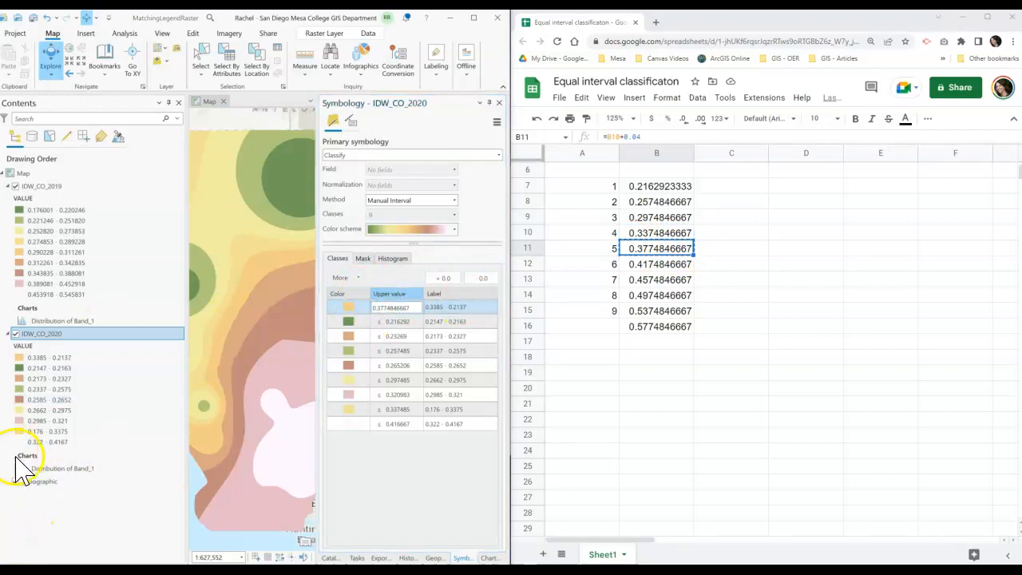
- Copy the sixth break from B12 and set the 0.23269 class's upper value to 0.4174846667
{"action": "double_click", "coordinate": [396, 322]}
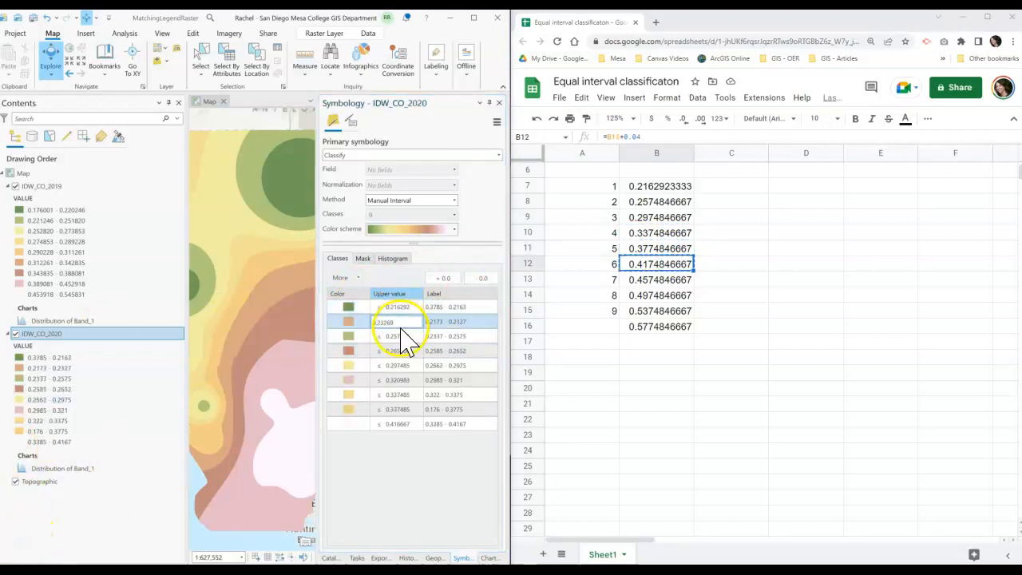
{"action": "left_click_drag", "start_coordinate": [401, 323], "coordinate": [348, 327]}
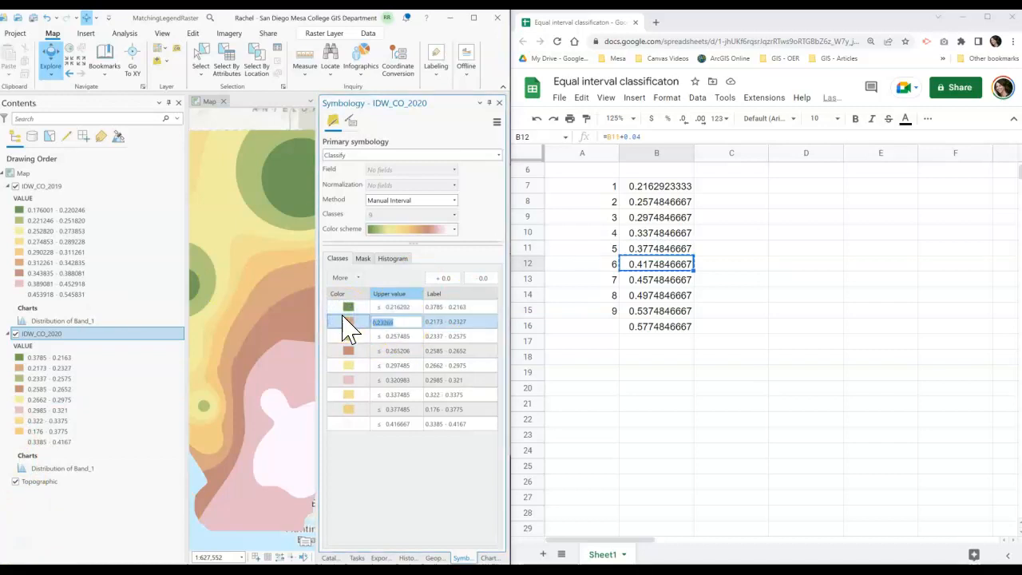
{"action": "right_click", "coordinate": [384, 326]}
{"action": "key", "text": "Return"}
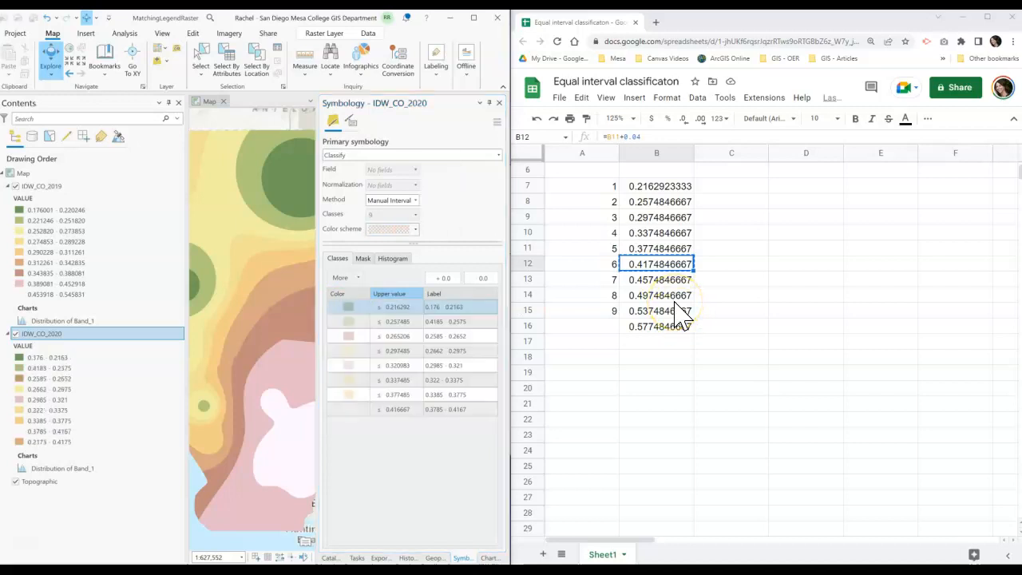
- Copy the seventh break from B13 and set the 0.265206 class's upper value to 0.4574846667
{"action": "left_click", "coordinate": [667, 281]}
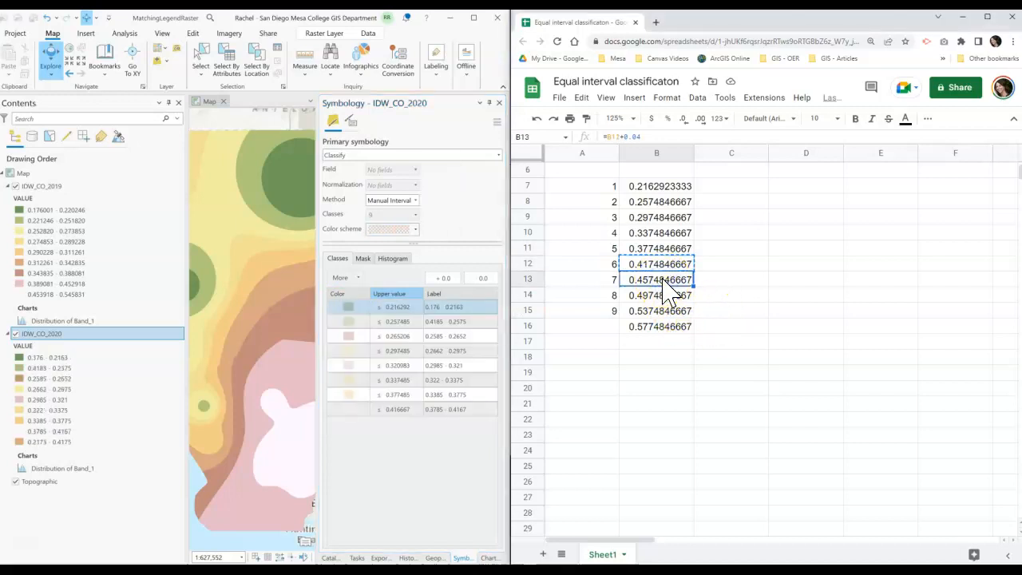
{"action": "left_click", "coordinate": [395, 308]}
{"action": "left_click", "coordinate": [401, 336]}
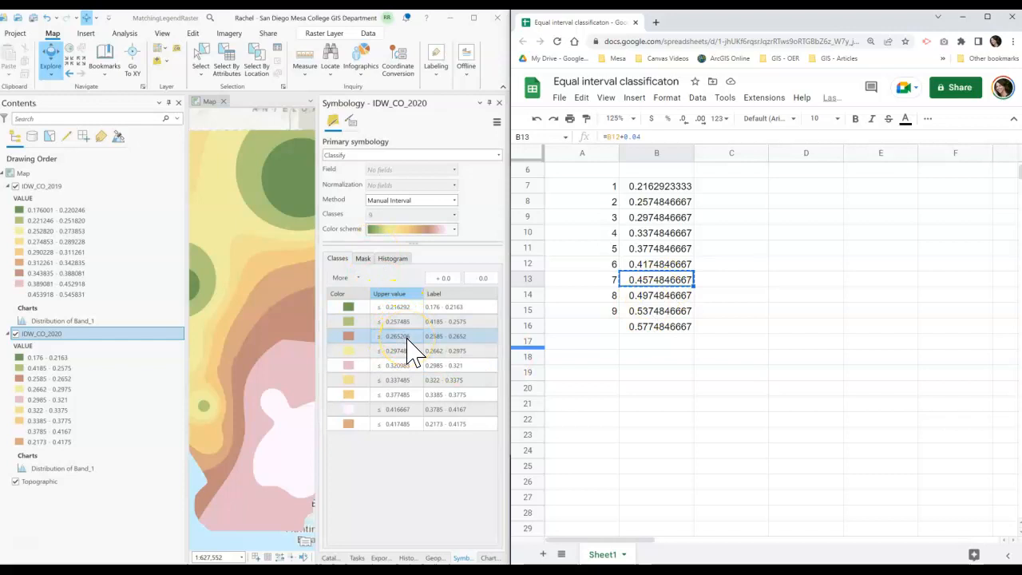
{"action": "left_click", "coordinate": [406, 338]}
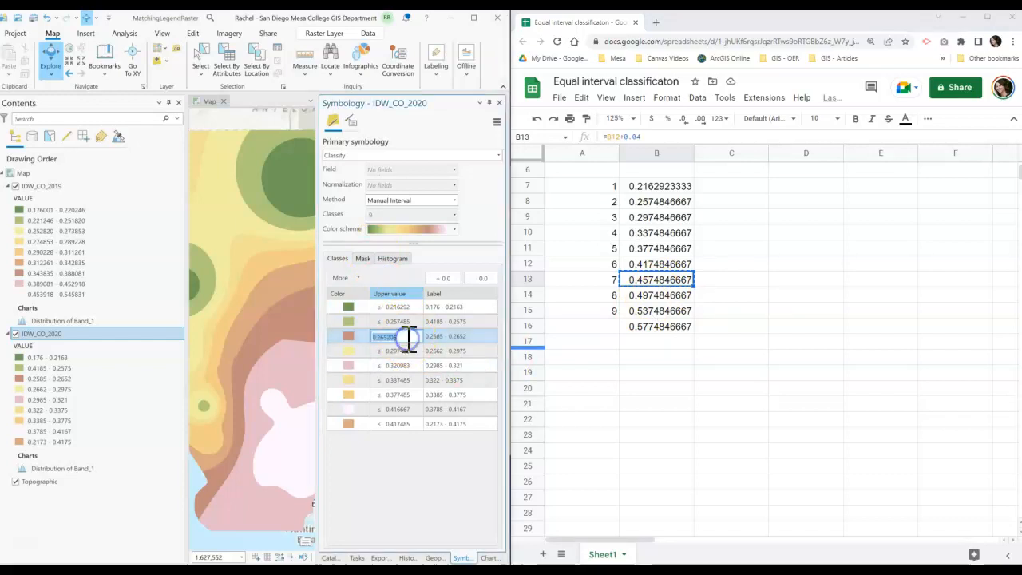
{"action": "key", "text": "Return"}
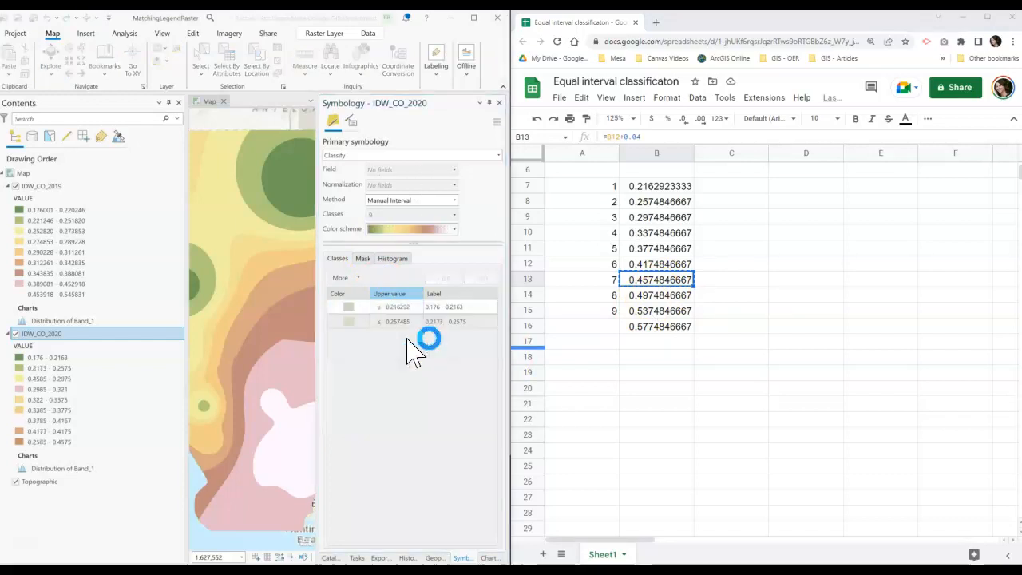
- Copy the eighth break from B14 and set the 0.320983 class's upper value to 0.4974846667
{"action": "left_click", "coordinate": [674, 295]}
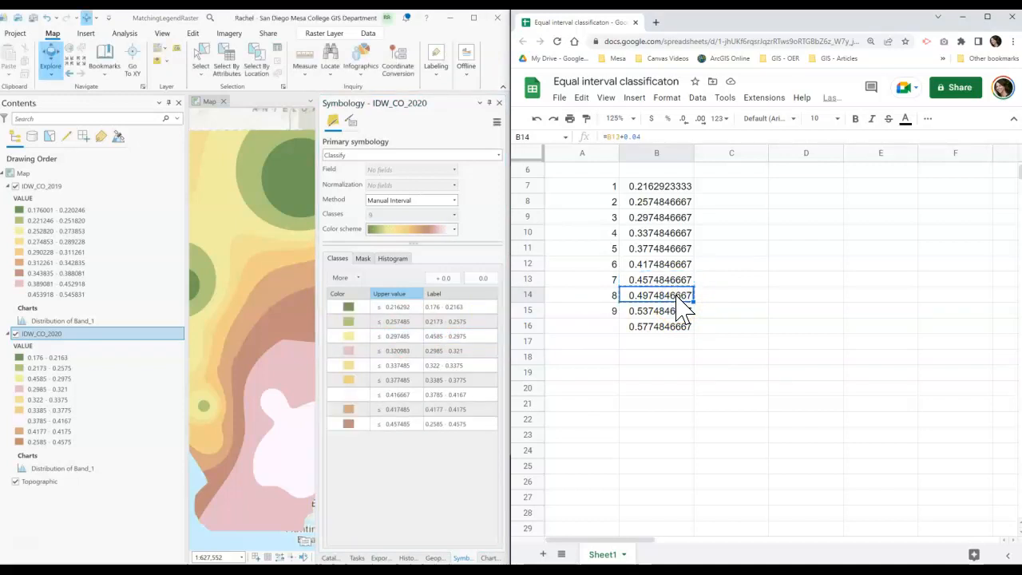
{"action": "left_click", "coordinate": [396, 336]}
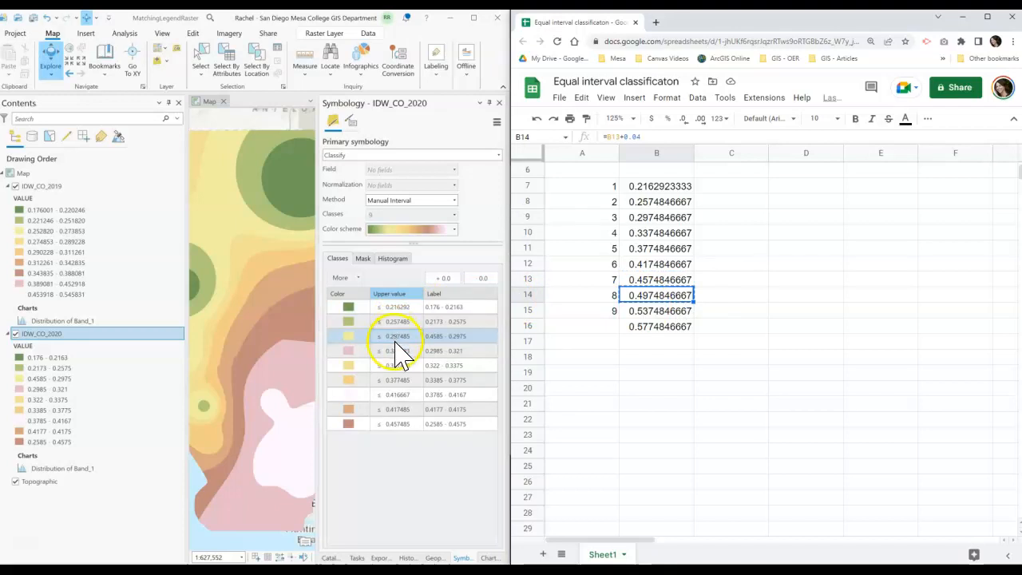
{"action": "left_click", "coordinate": [402, 352]}
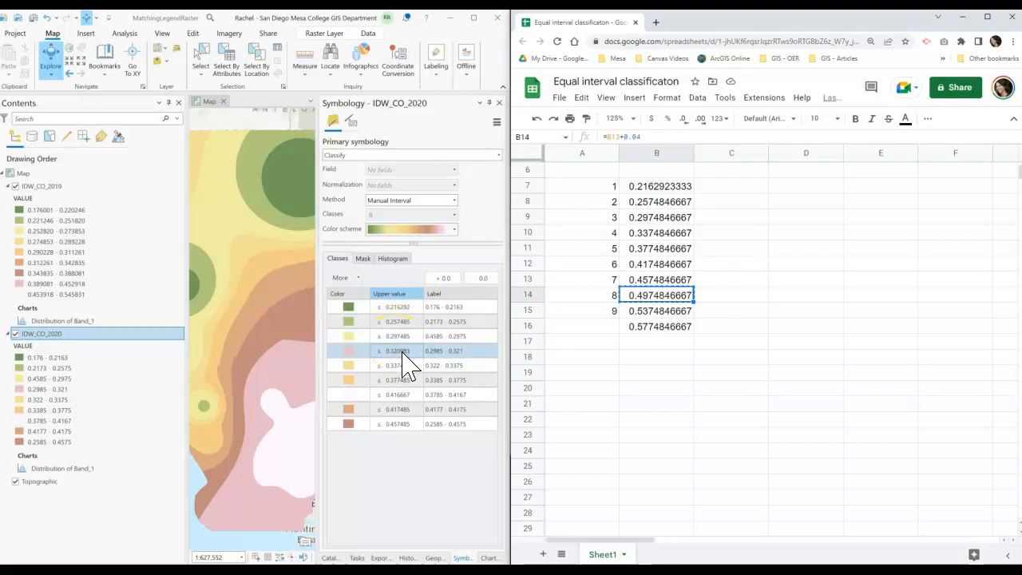
{"action": "left_click", "coordinate": [402, 351]}
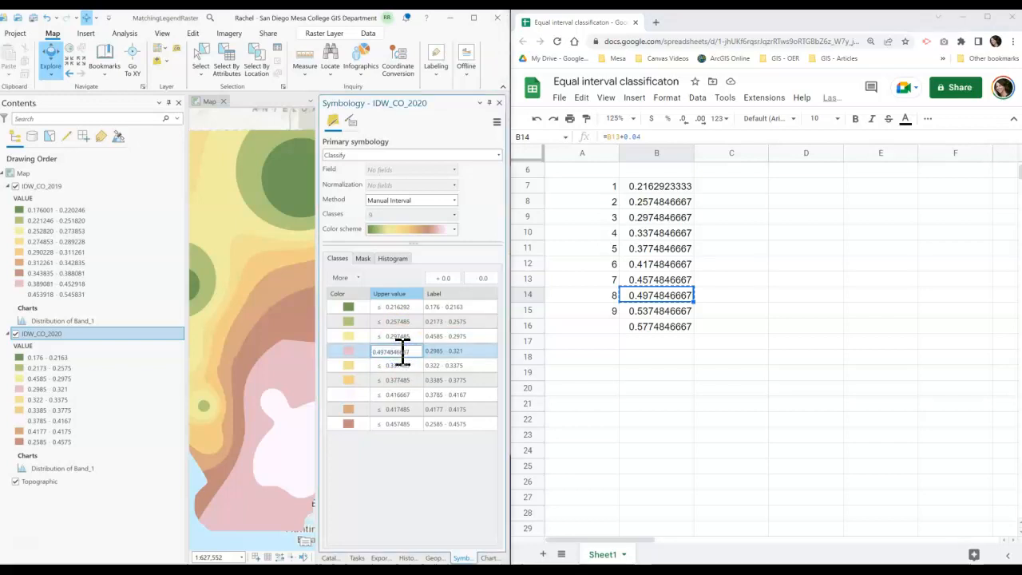
{"action": "key", "text": "Return"}
- Copy the ninth break from B15 and set the 0.416667 class's upper value to 0.5374846667
{"action": "left_click", "coordinate": [662, 311]}
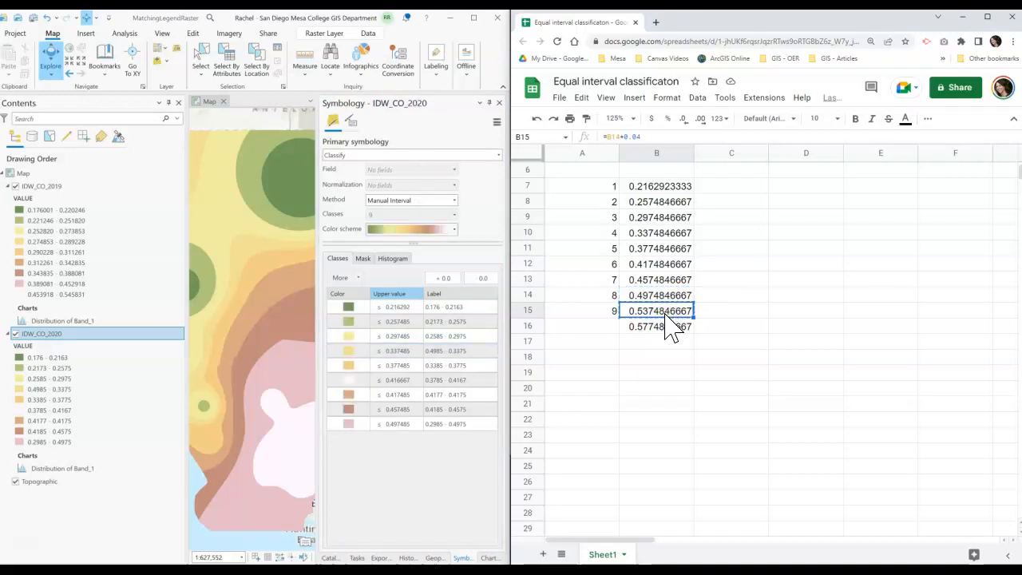
{"action": "left_click", "coordinate": [402, 382]}
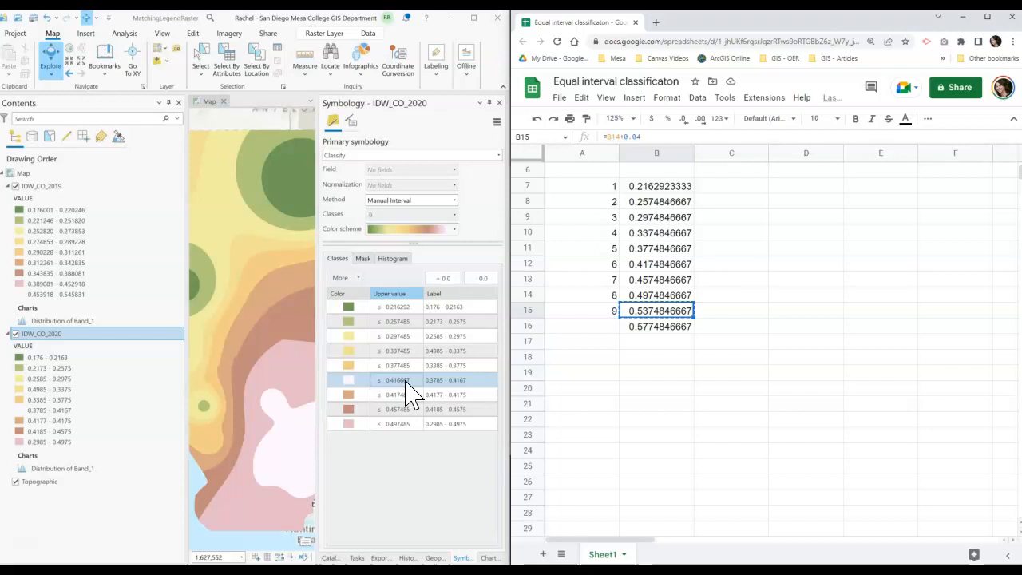
{"action": "left_click", "coordinate": [408, 382]}
{"action": "key", "text": "ctrl+v"}
{"action": "left_click", "coordinate": [428, 496]}
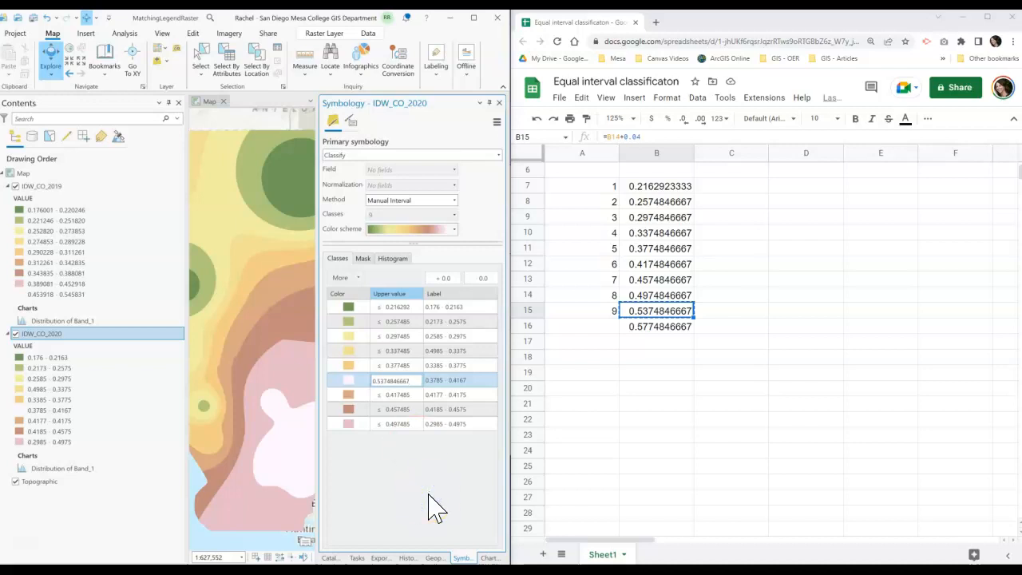
{"action": "left_click", "coordinate": [429, 494]}
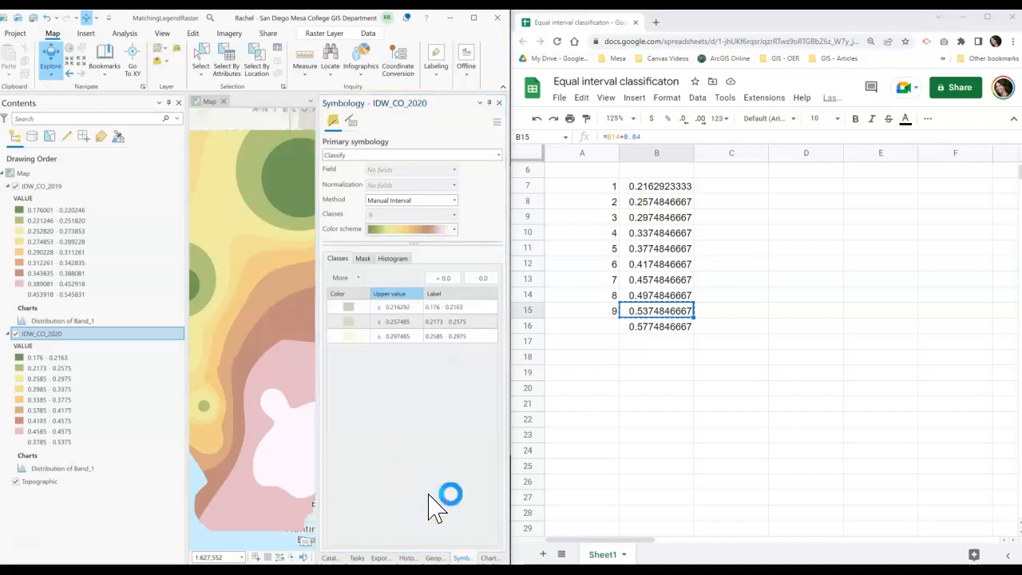
- Review the class upper values and labels, opening the last class's label for inspection
{"action": "left_click", "coordinate": [412, 451]}
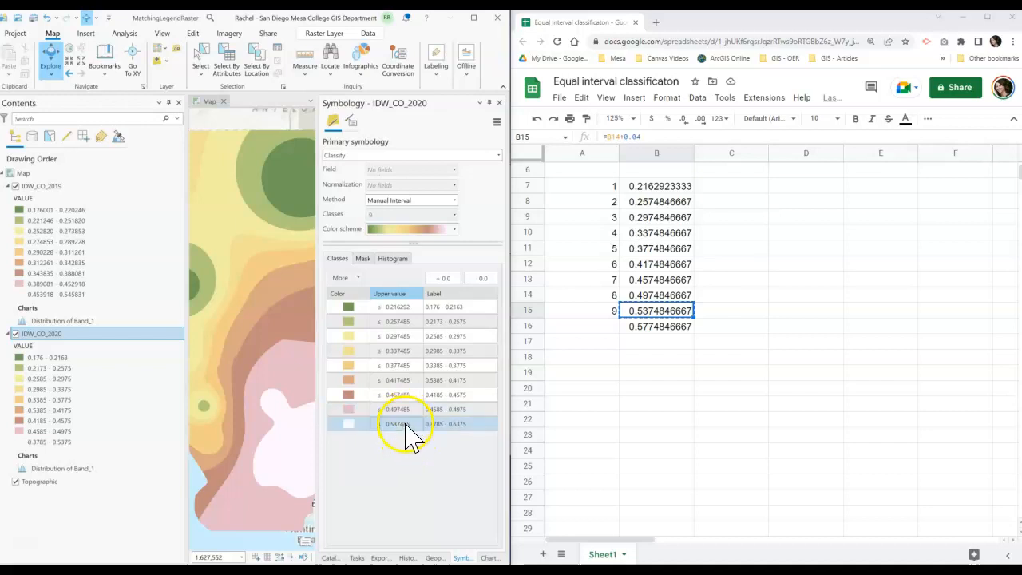
{"action": "left_click", "coordinate": [409, 423]}
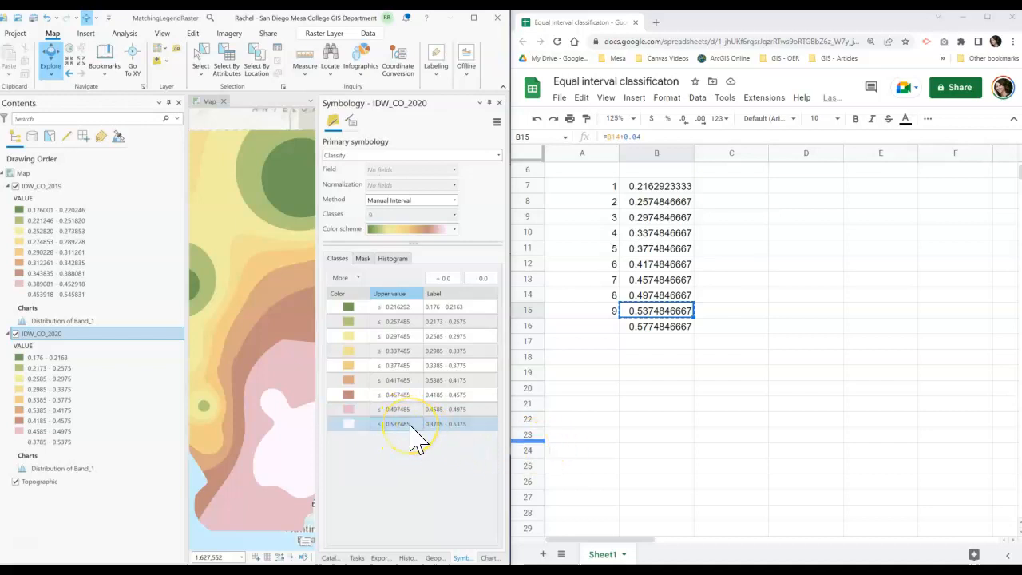
{"action": "left_click", "coordinate": [438, 431]}
{"action": "left_click", "coordinate": [469, 309]}
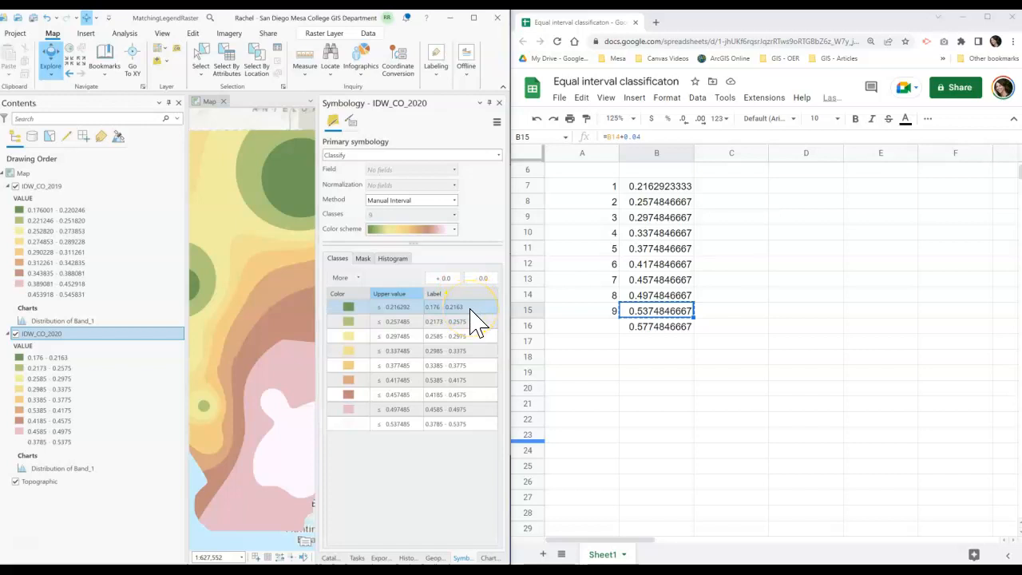
{"action": "left_click", "coordinate": [471, 323]}
{"action": "left_click", "coordinate": [439, 324]}
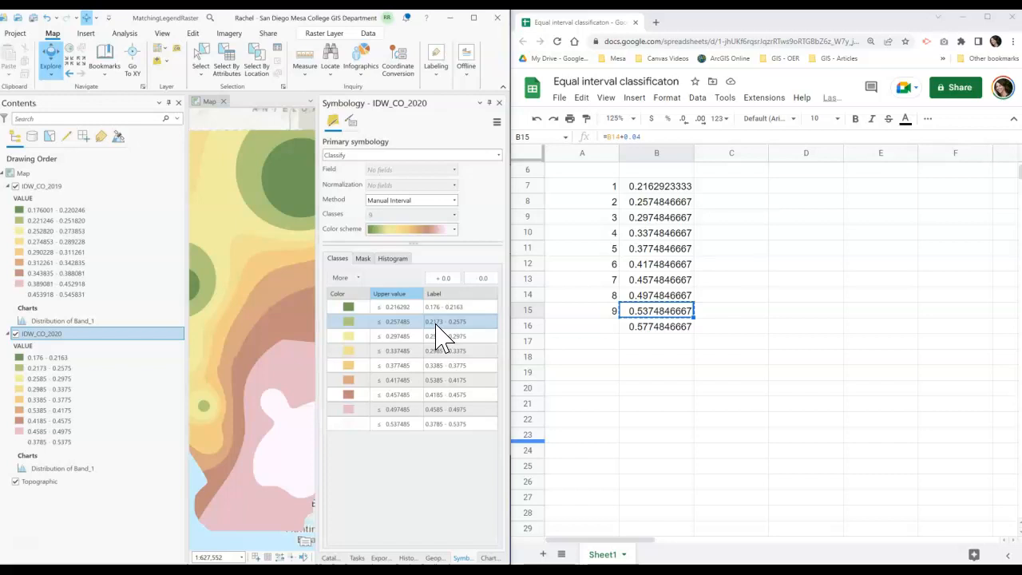
{"action": "left_click", "coordinate": [26, 541]}
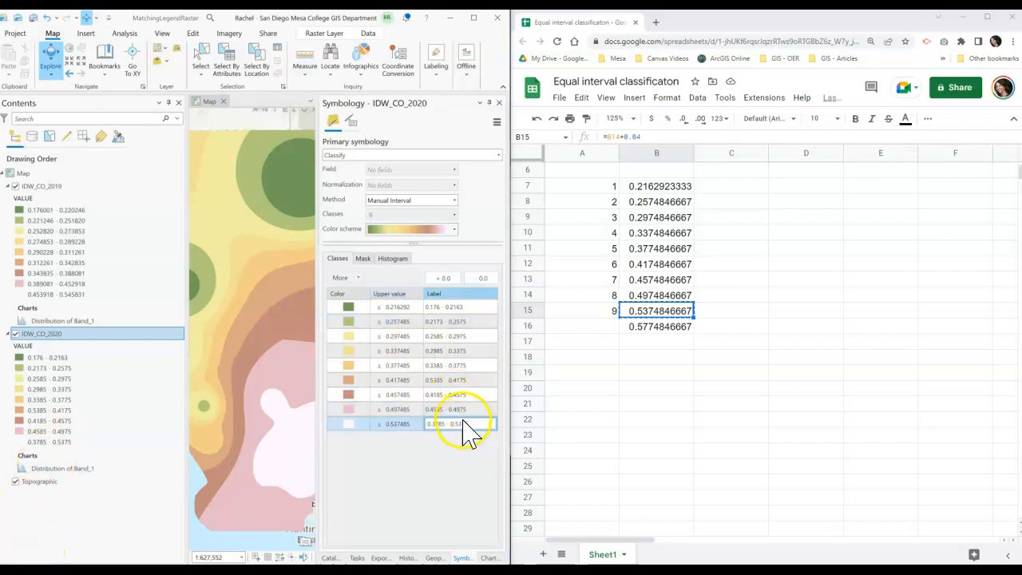
{"action": "left_click_drag", "start_coordinate": [433, 424], "coordinate": [440, 425]}
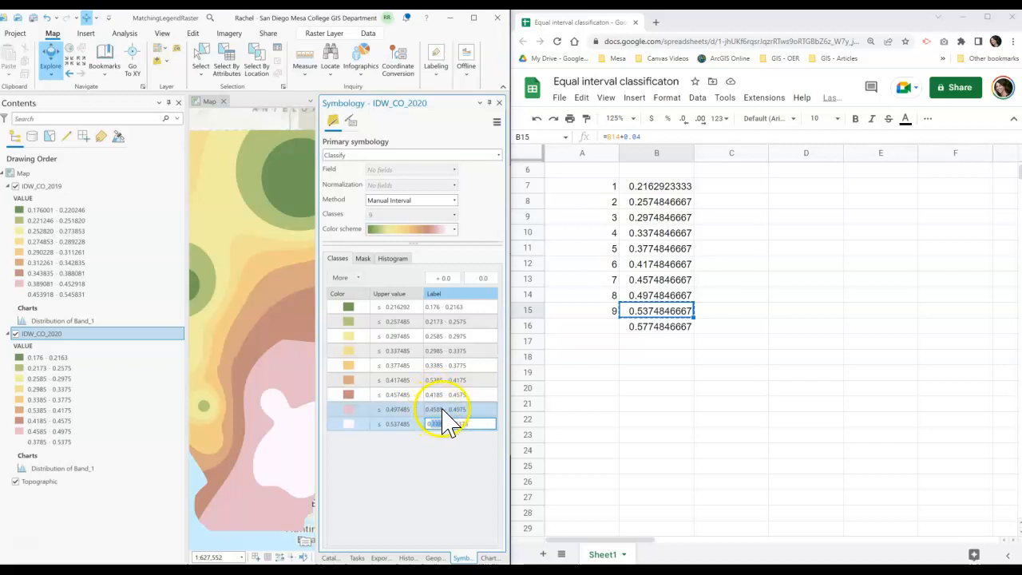
{"action": "left_click", "coordinate": [29, 543]}
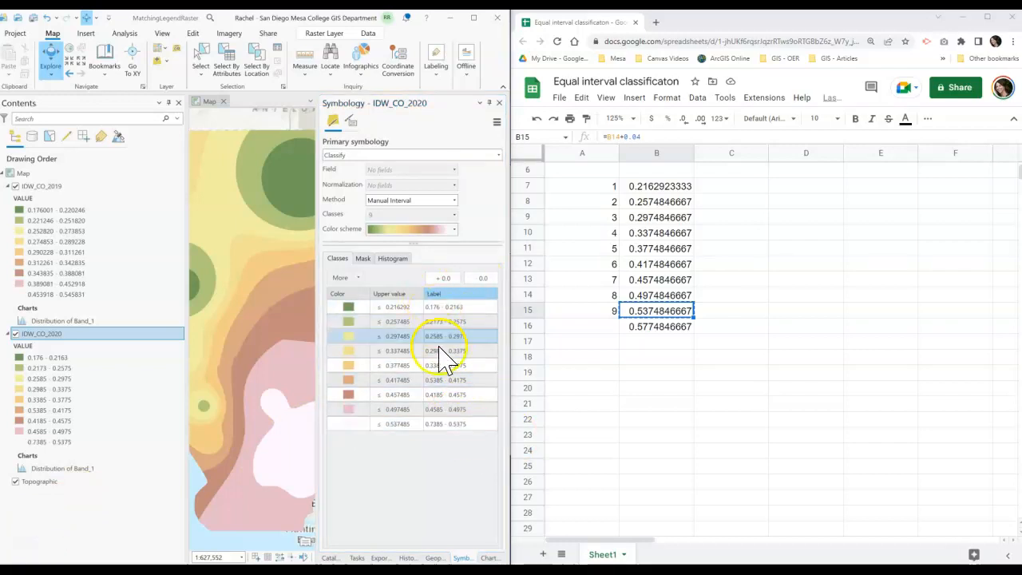
{"action": "left_click", "coordinate": [444, 424]}
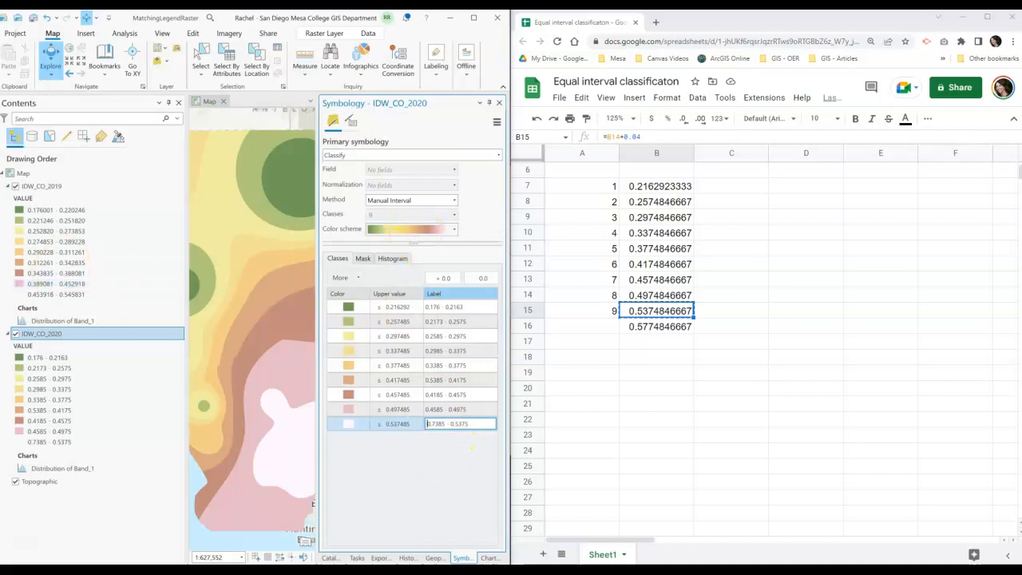
- Hide the IDW_CO_2019 layer and insert a new class break at the bottom of the IDW_CO_2020 histogram
{"action": "left_click", "coordinate": [15, 186]}
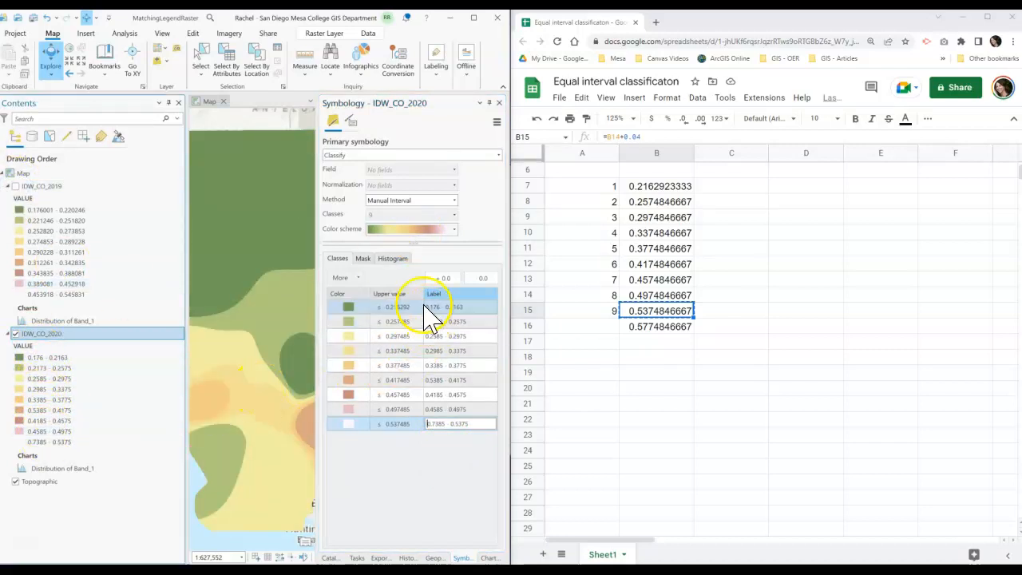
{"action": "left_click", "coordinate": [392, 260]}
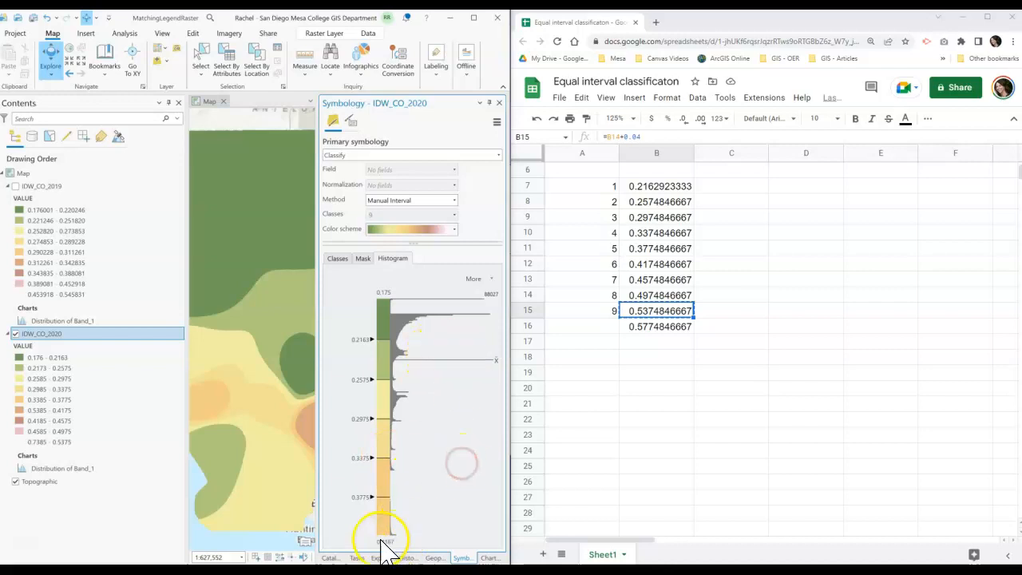
{"action": "right_click", "coordinate": [384, 528]}
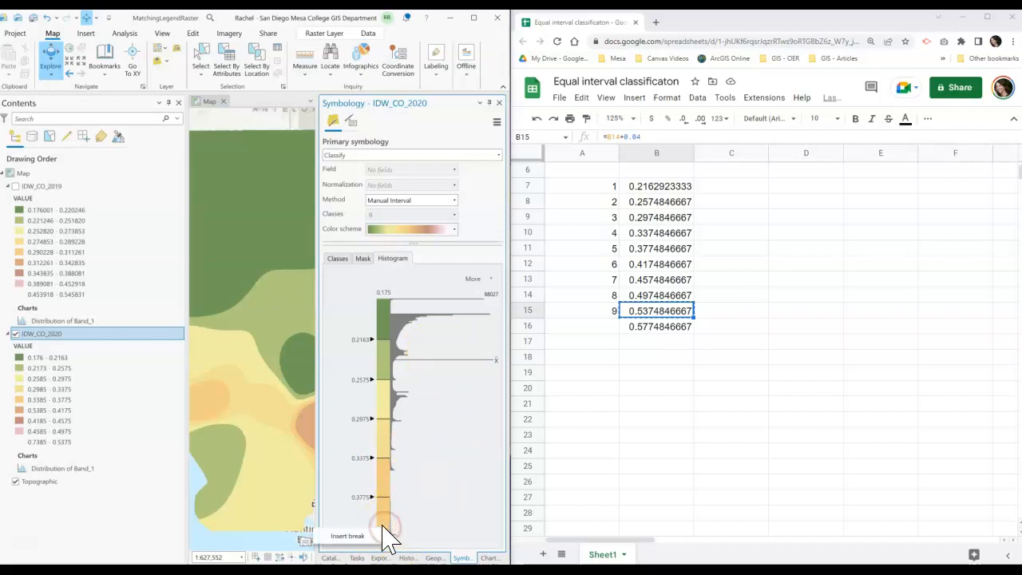
{"action": "left_click", "coordinate": [358, 536]}
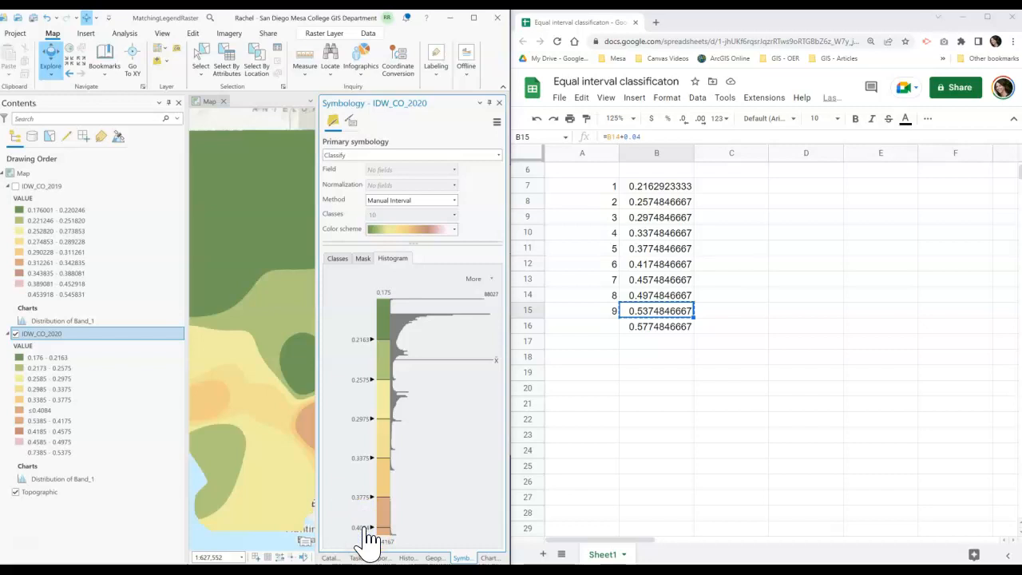
- Open the new histogram break's value, copy the B16 break, and try to set the break to 0.5774846667
{"action": "left_click", "coordinate": [361, 527]}
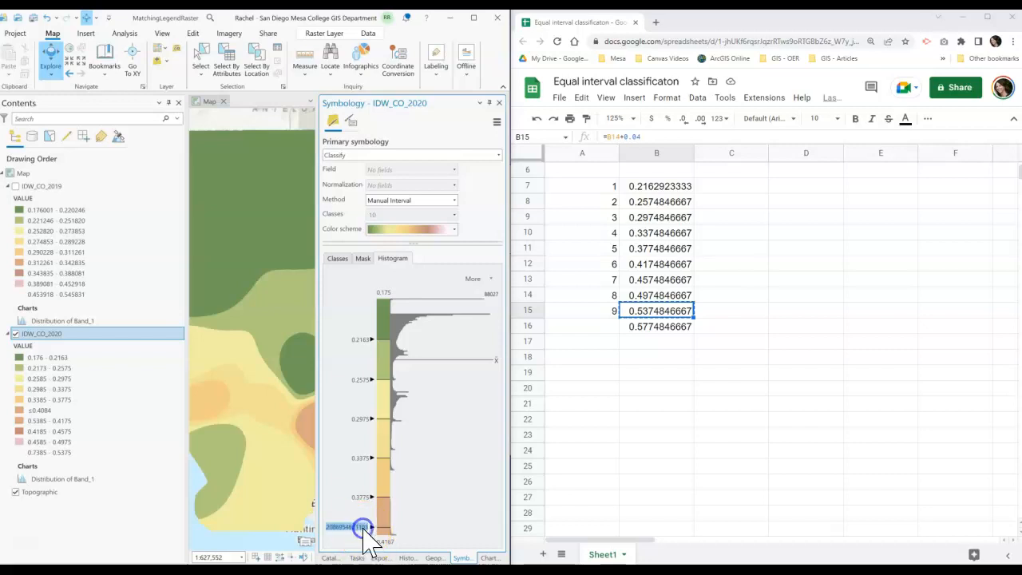
{"action": "left_click", "coordinate": [651, 328]}
{"action": "right_click", "coordinate": [651, 331]}
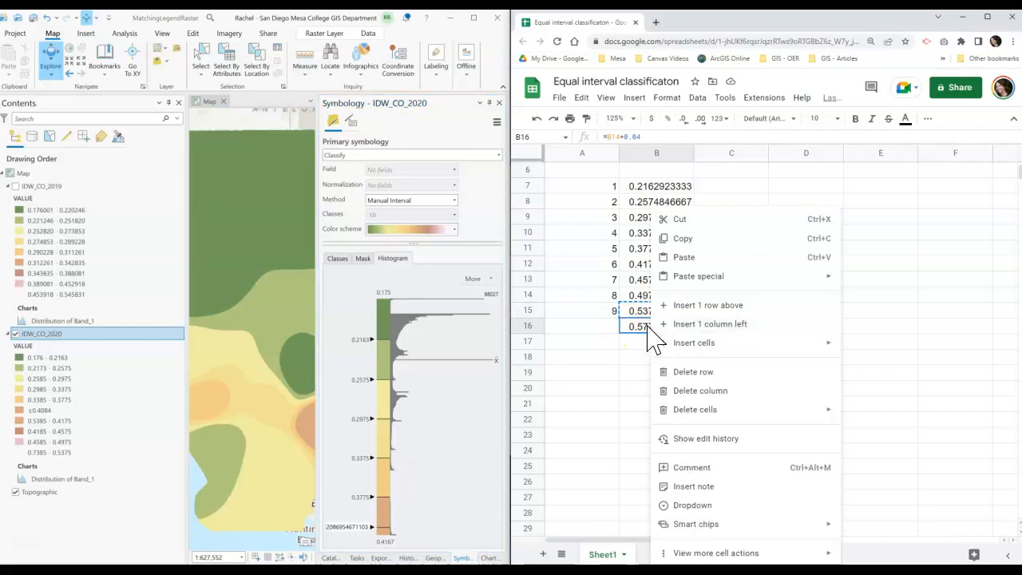
{"action": "left_click", "coordinate": [680, 238]}
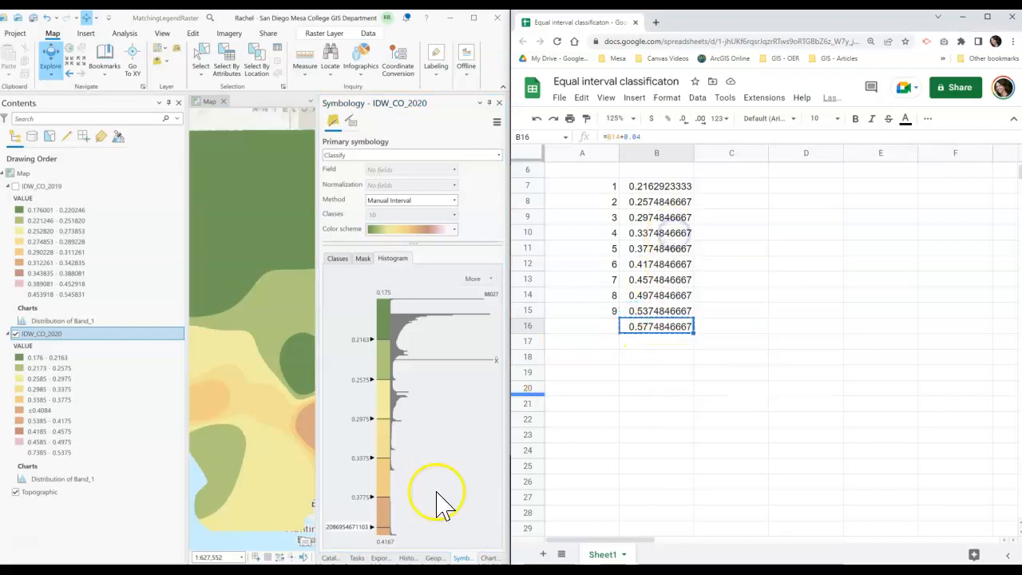
{"action": "left_click", "coordinate": [360, 528]}
{"action": "left_click", "coordinate": [359, 527]}
{"action": "left_click_drag", "start_coordinate": [367, 527], "coordinate": [263, 514]}
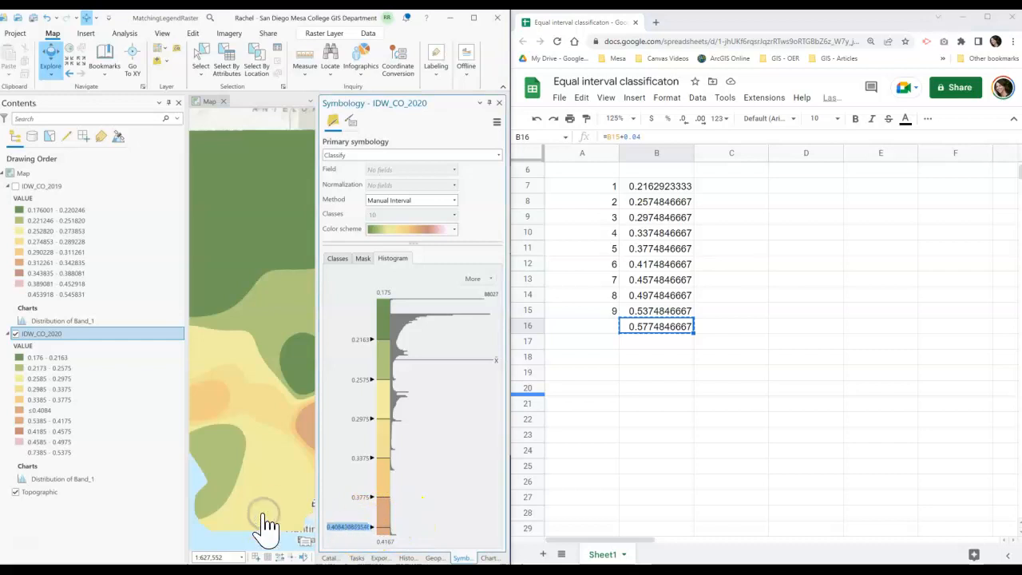
{"action": "key", "text": "Return"}
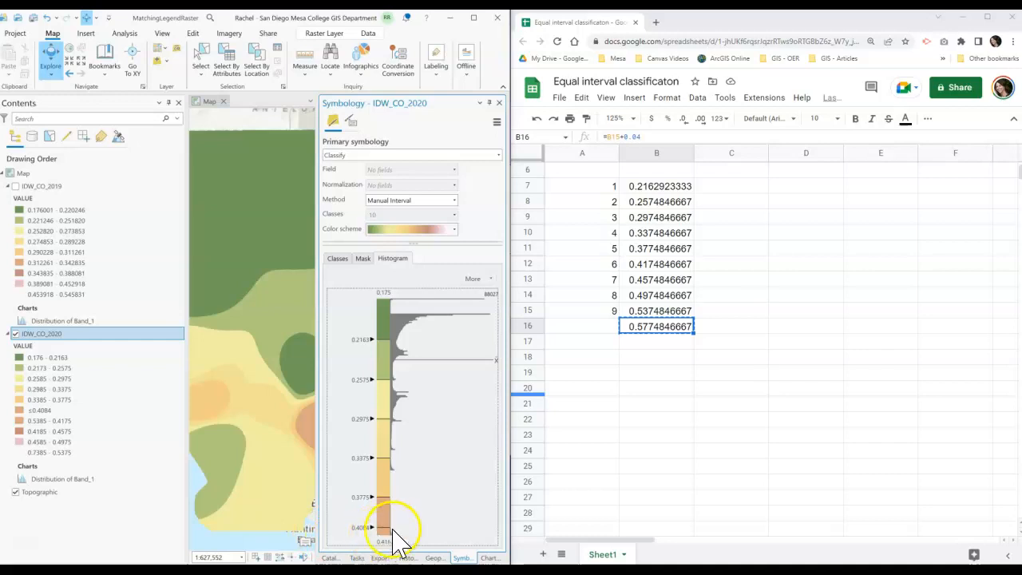
- Inspect the IDW_CO_2020 class list and histogram breaks to check the new class
{"action": "left_click", "coordinate": [342, 258]}
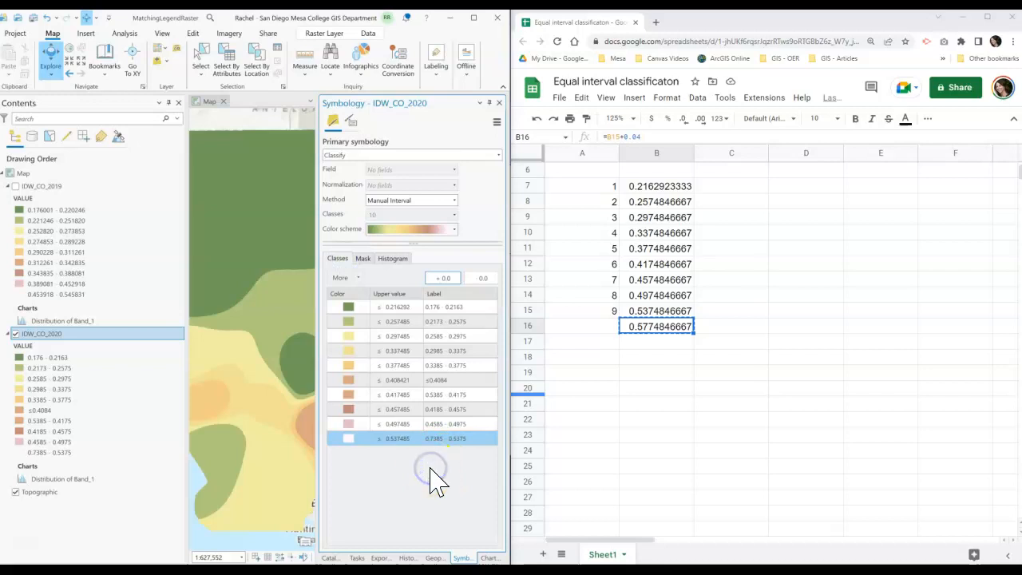
{"action": "left_click", "coordinate": [362, 259]}
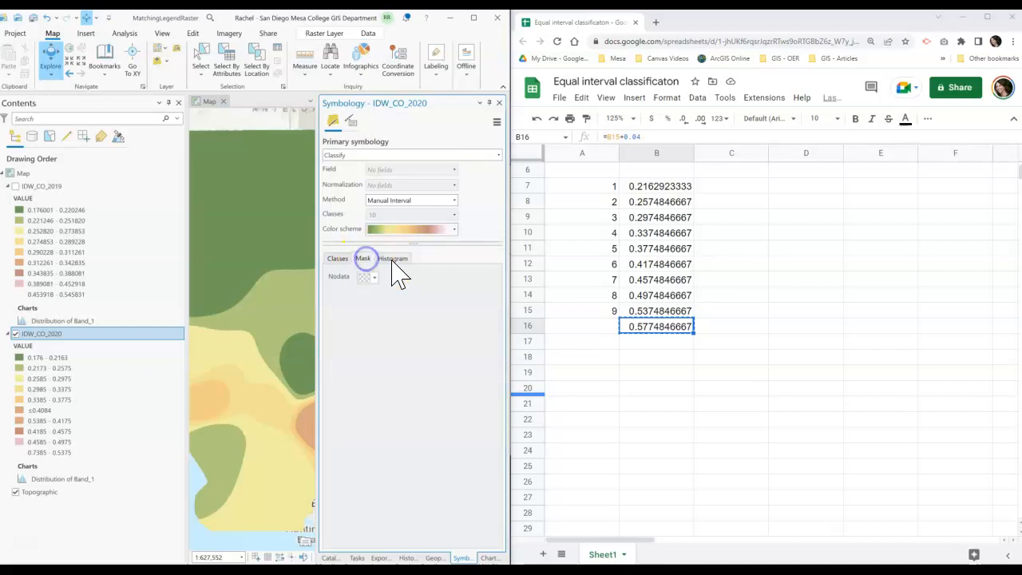
{"action": "left_click", "coordinate": [393, 258]}
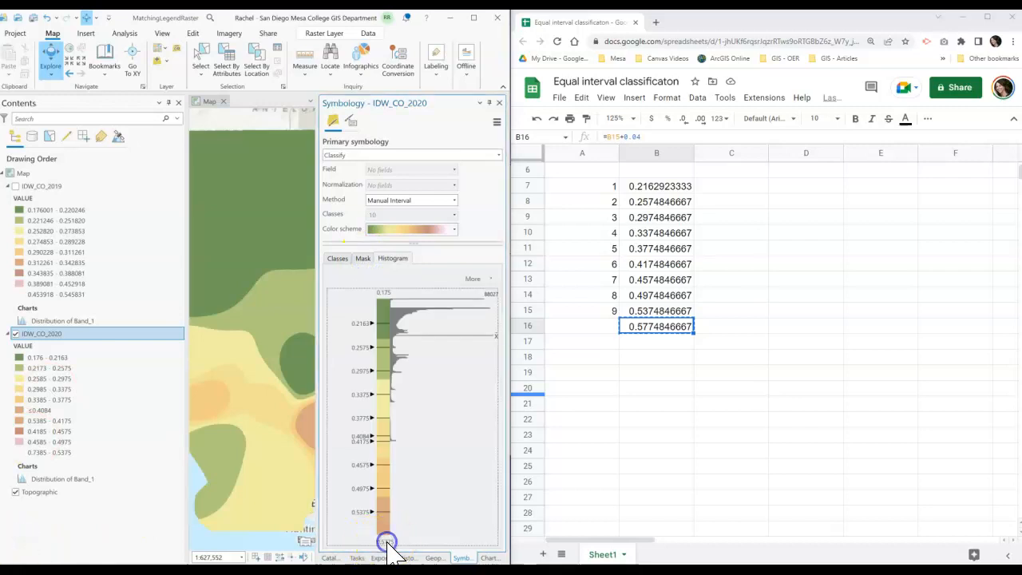
{"action": "left_click", "coordinate": [467, 523]}
{"action": "left_click", "coordinate": [380, 540]}
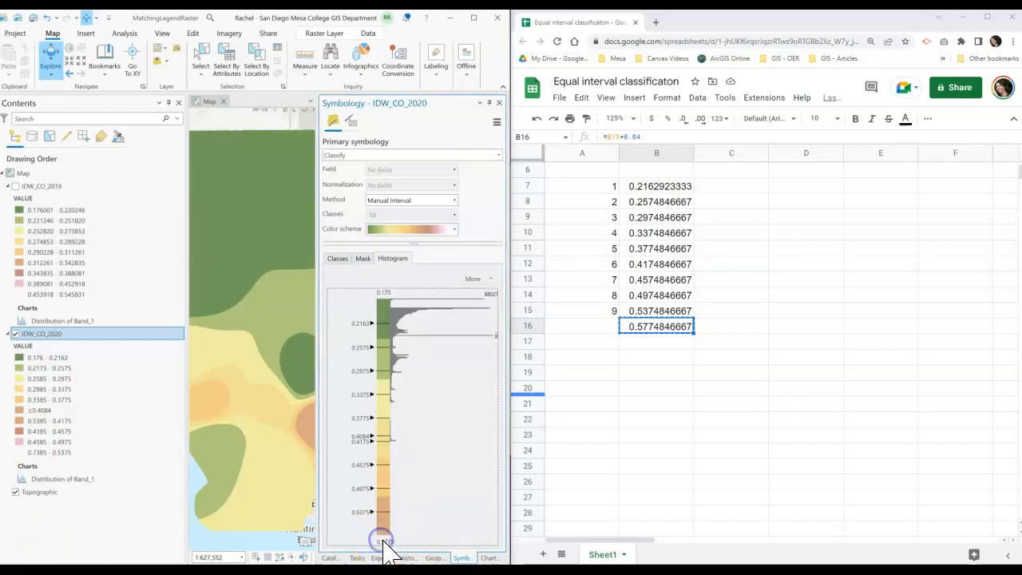
{"action": "left_click", "coordinate": [361, 511]}
{"action": "left_click", "coordinate": [467, 499]}
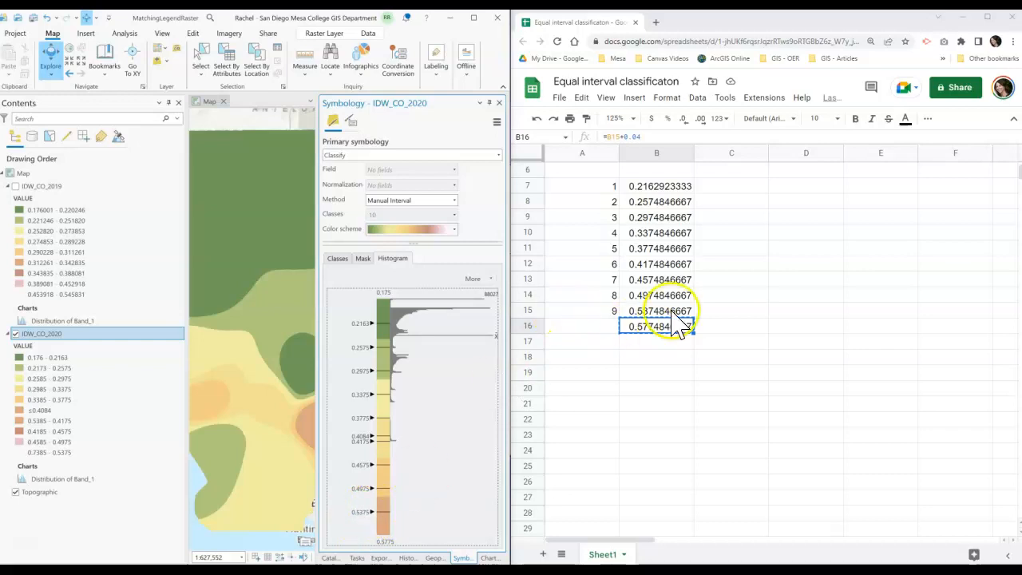
{"action": "left_click", "coordinate": [336, 260]}
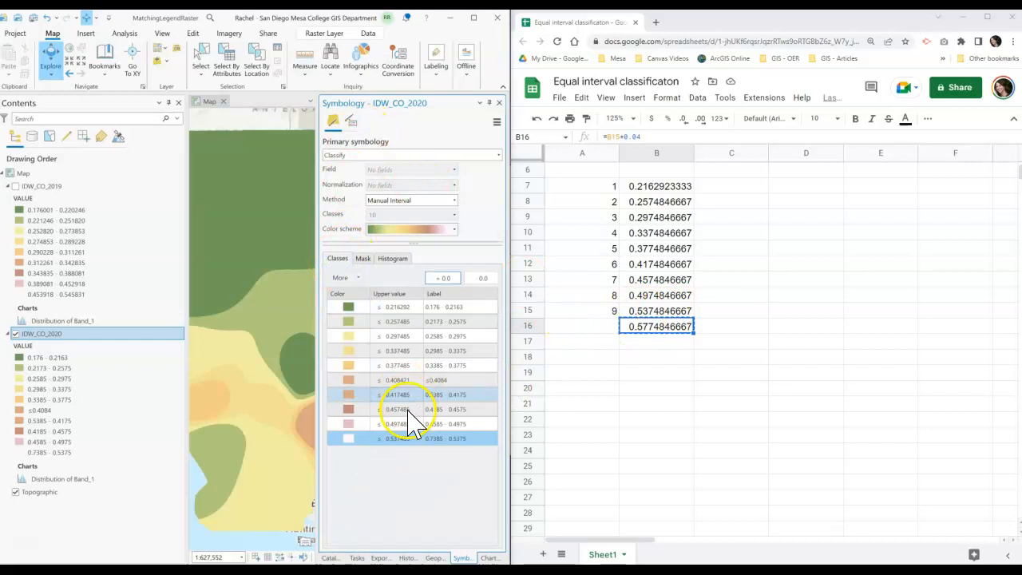
{"action": "left_click", "coordinate": [392, 257]}
{"action": "left_click", "coordinate": [434, 465]}
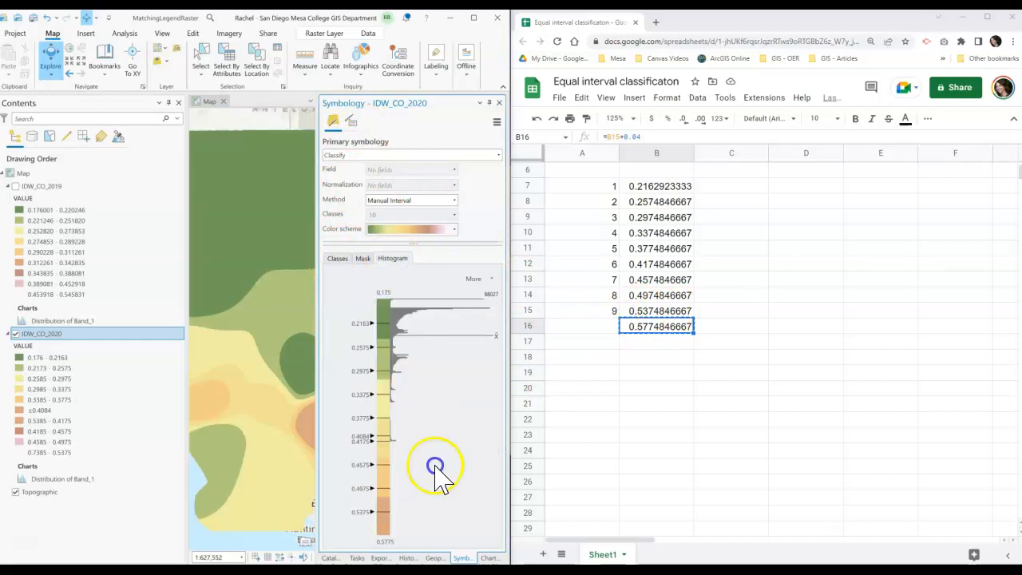
{"action": "left_click", "coordinate": [336, 259]}
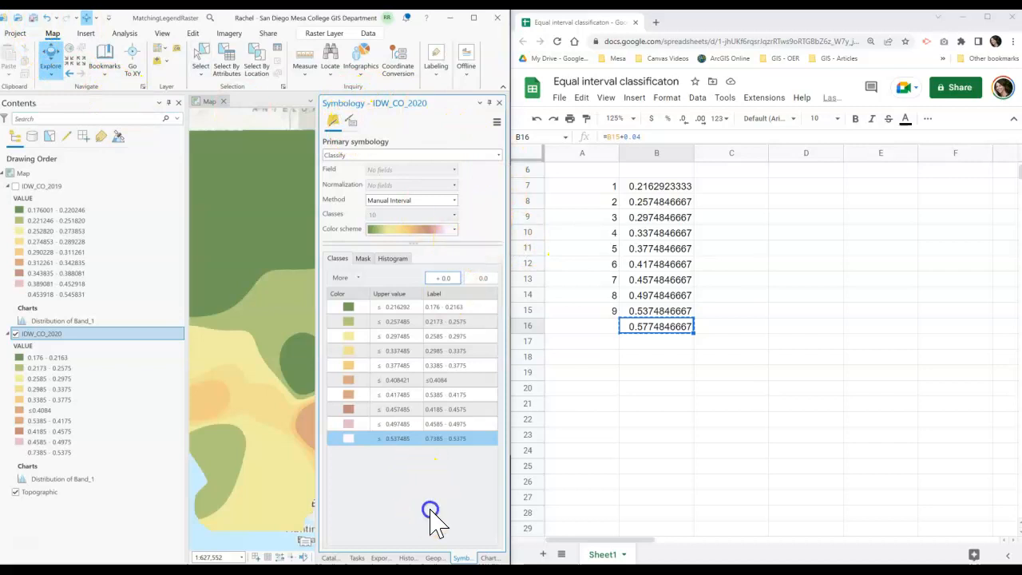
{"action": "left_click", "coordinate": [456, 307]}
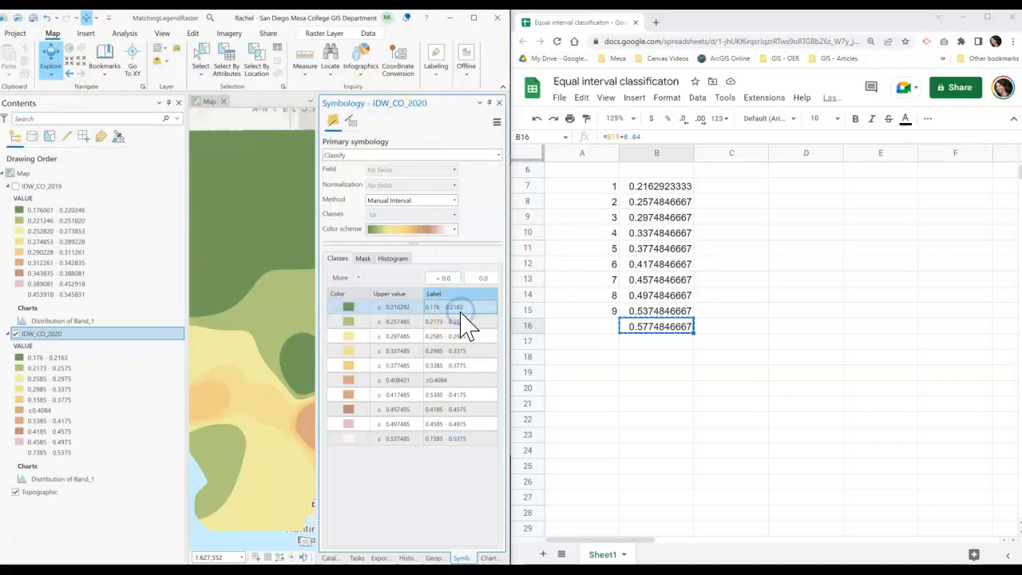
{"action": "left_click", "coordinate": [441, 322]}
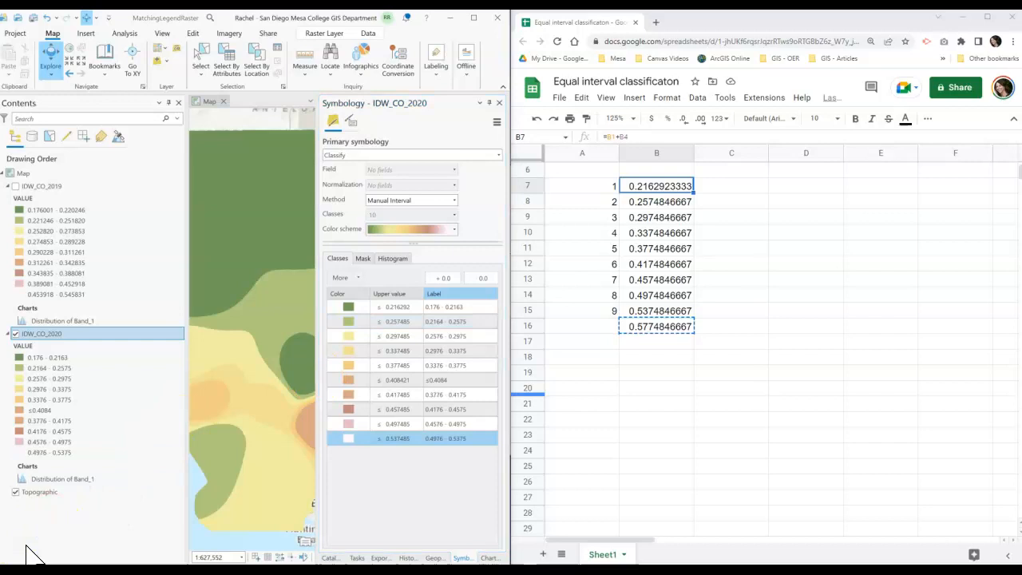
- Copy the tenth break from B16 and set the 0.408421 class's upper value to 0.5774846667
{"action": "left_click", "coordinate": [459, 383]}
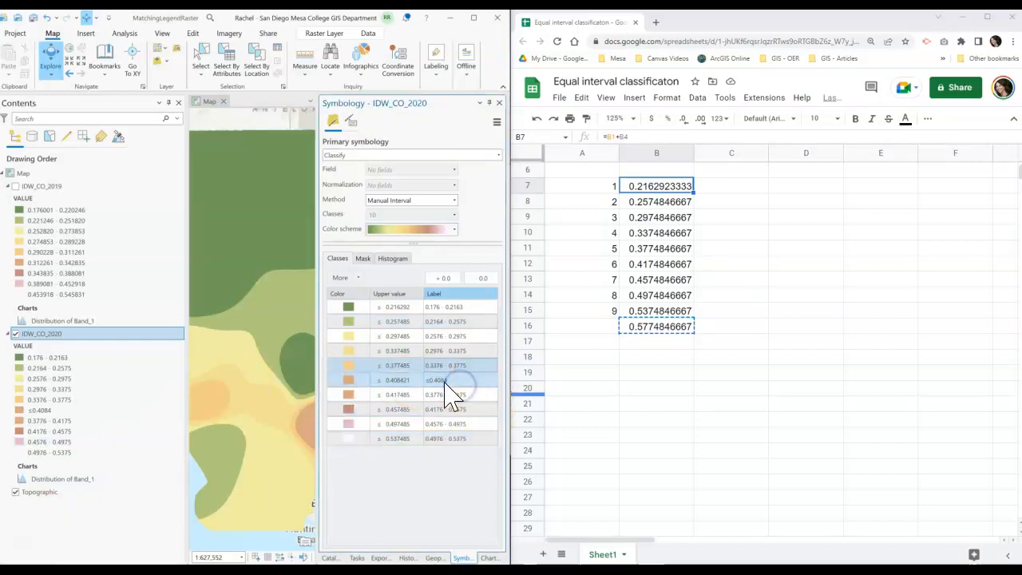
{"action": "left_click", "coordinate": [420, 380]}
{"action": "left_click", "coordinate": [407, 382]}
{"action": "double_click", "coordinate": [406, 382]}
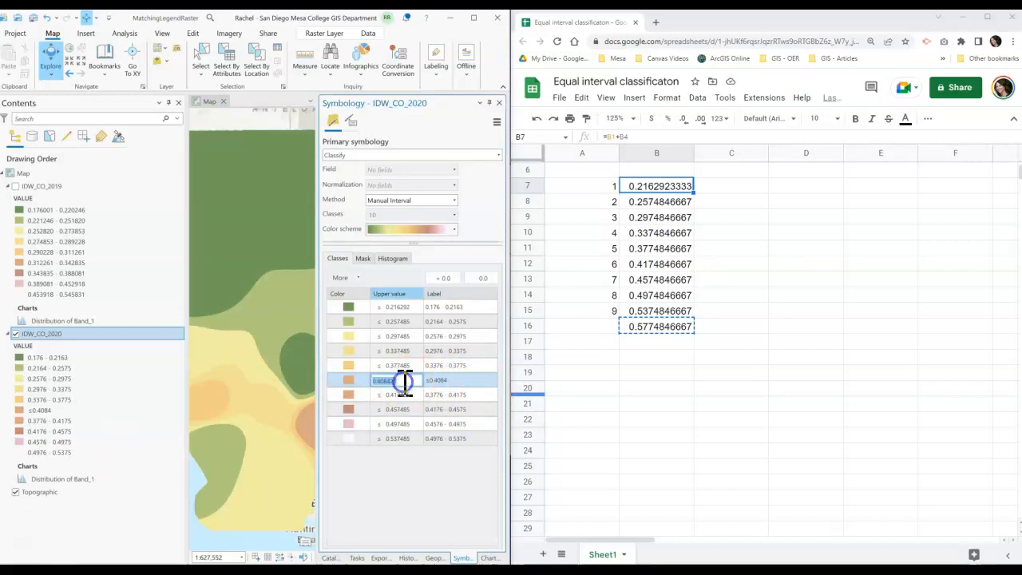
{"action": "left_click", "coordinate": [677, 334]}
{"action": "right_click", "coordinate": [680, 339]}
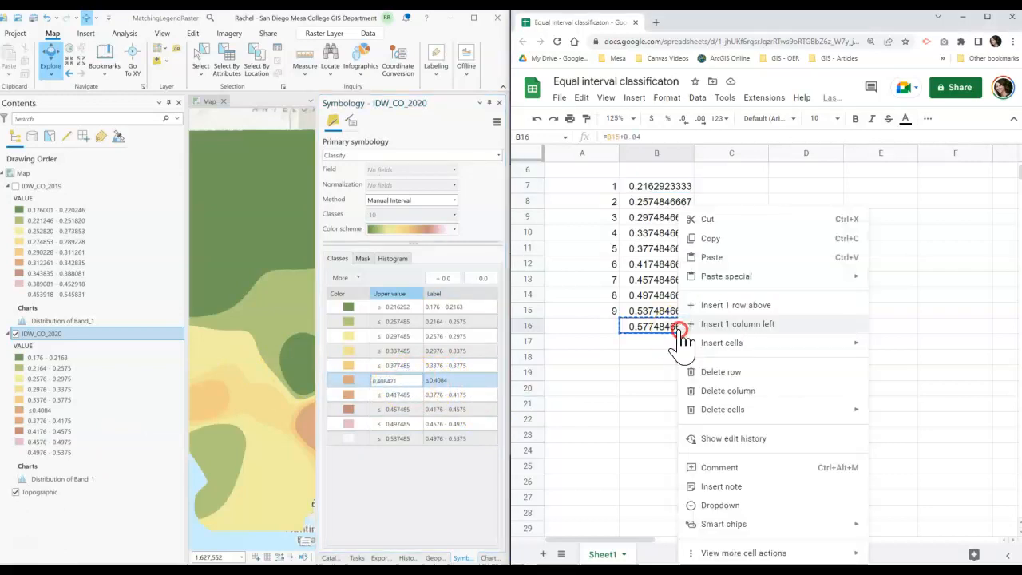
{"action": "left_click", "coordinate": [710, 240]}
{"action": "left_click", "coordinate": [335, 383]}
{"action": "left_click", "coordinate": [417, 380]}
{"action": "key", "text": "Return"}
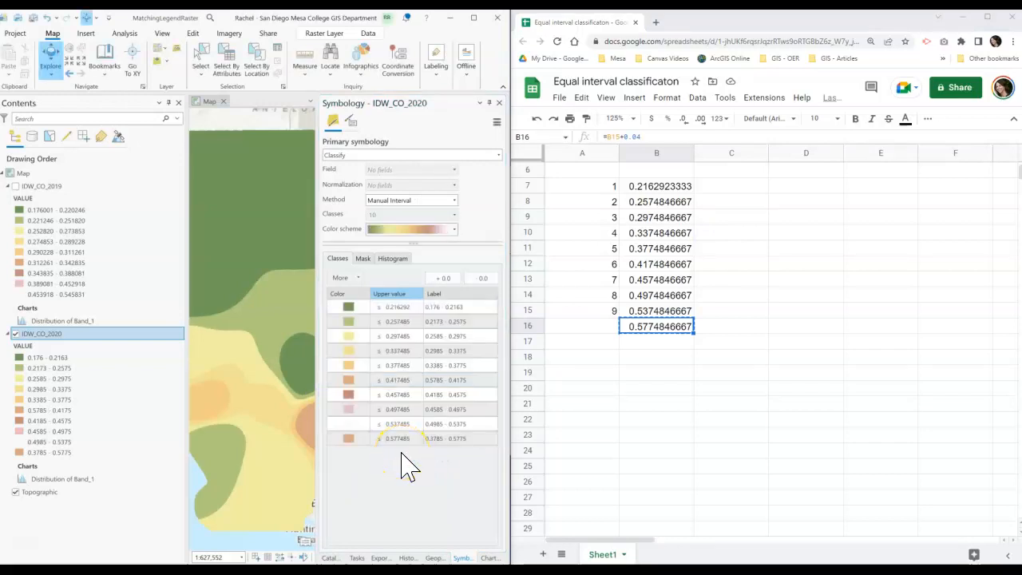
- Edit the last class's label to read 0.5376 - 0.5775
{"action": "left_click", "coordinate": [439, 439]}
{"action": "left_click", "coordinate": [444, 438]}
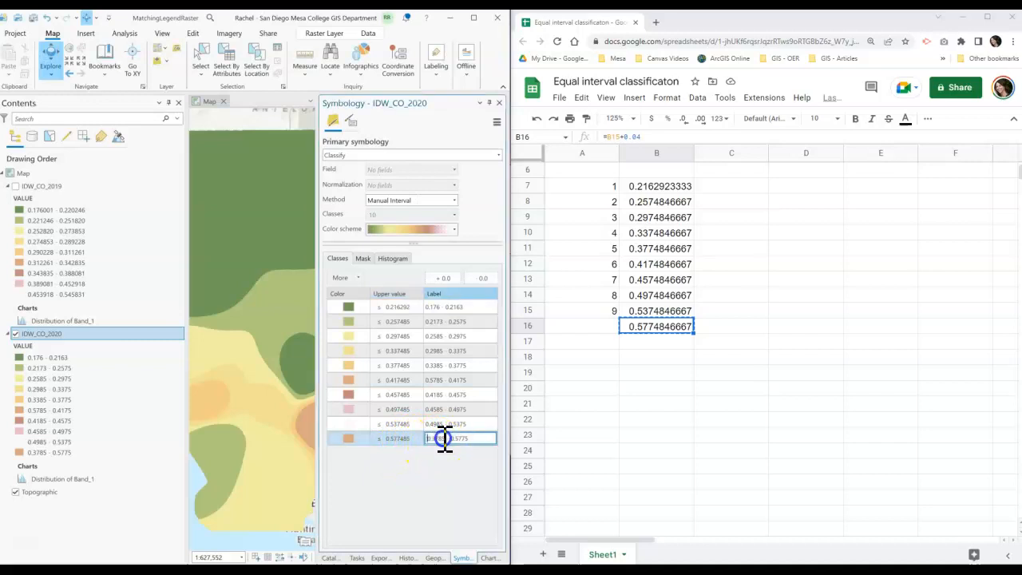
{"action": "left_click_drag", "start_coordinate": [446, 439], "coordinate": [430, 439]}
{"action": "type", "text": "5376"}
{"action": "key", "text": "Return"}
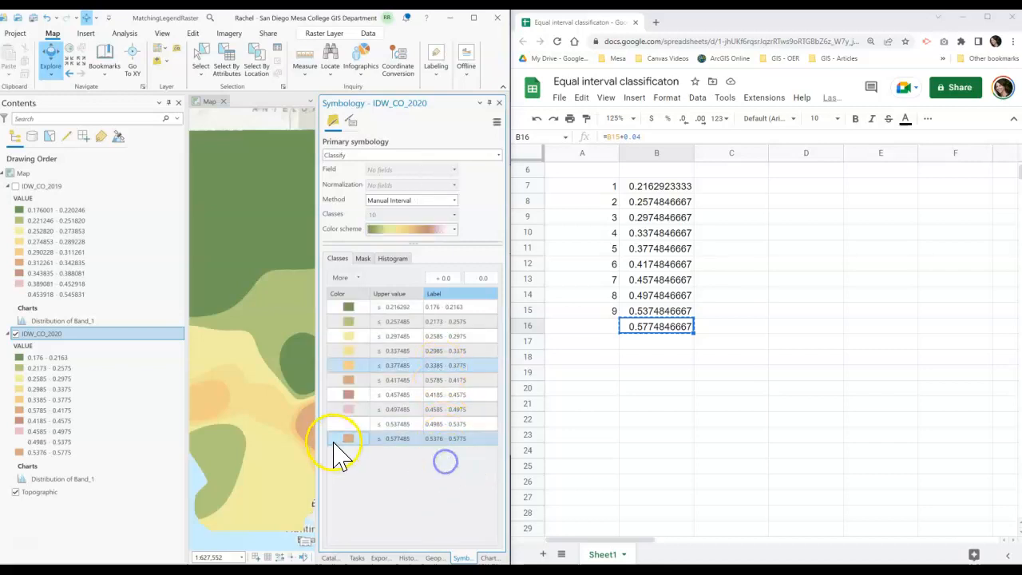
- Reapply the green-yellow-brown-to-white color scheme to the IDW_CO_2020 classes
{"action": "left_click", "coordinate": [454, 231]}
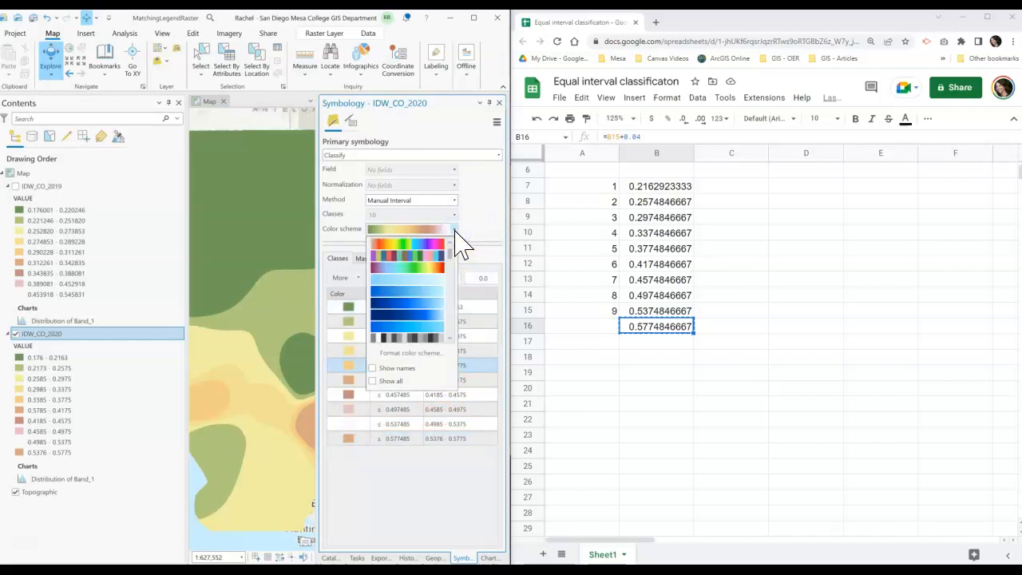
{"action": "scroll", "coordinate": [452, 257], "scroll_direction": "down", "scroll_amount": 2}
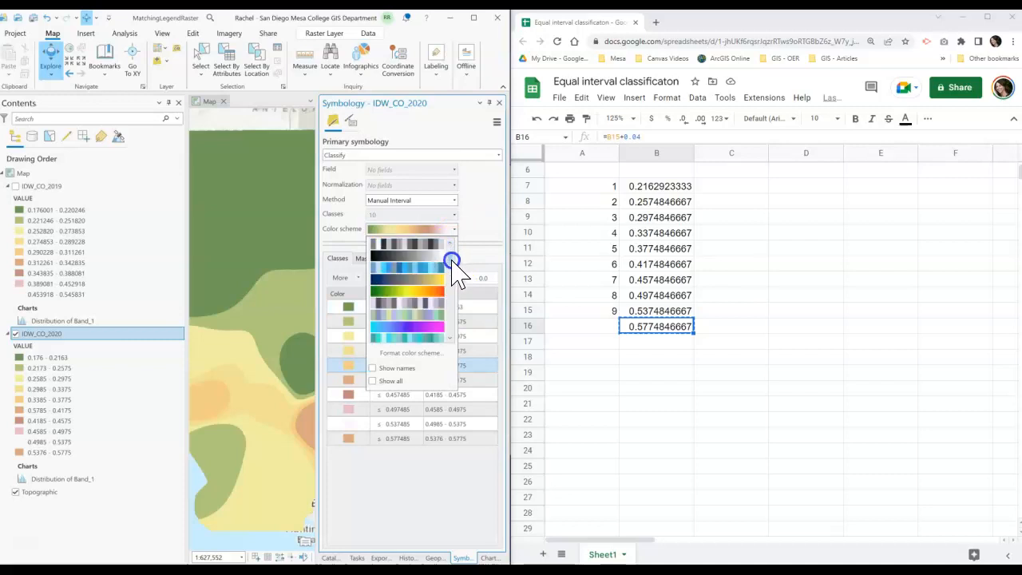
{"action": "scroll", "coordinate": [455, 268], "scroll_direction": "down", "scroll_amount": 2}
{"action": "scroll", "coordinate": [452, 266], "scroll_direction": "down", "scroll_amount": 2}
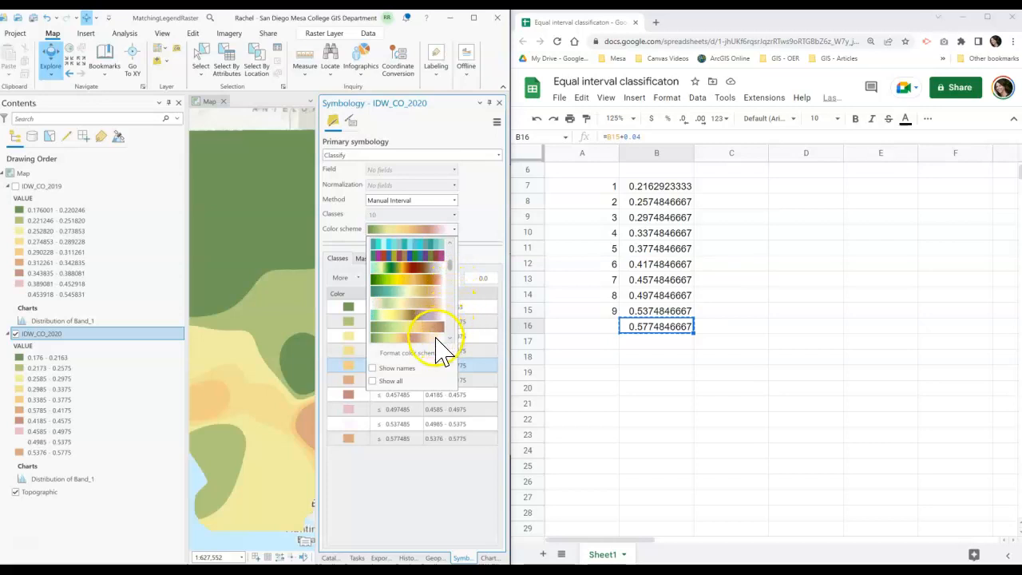
{"action": "left_click", "coordinate": [436, 336]}
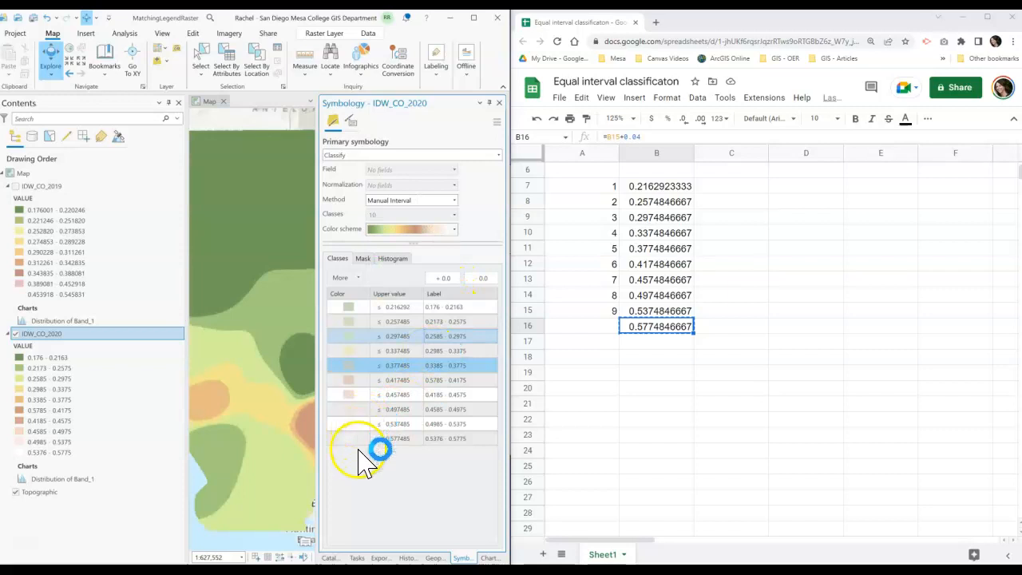
{"action": "left_click", "coordinate": [352, 438]}
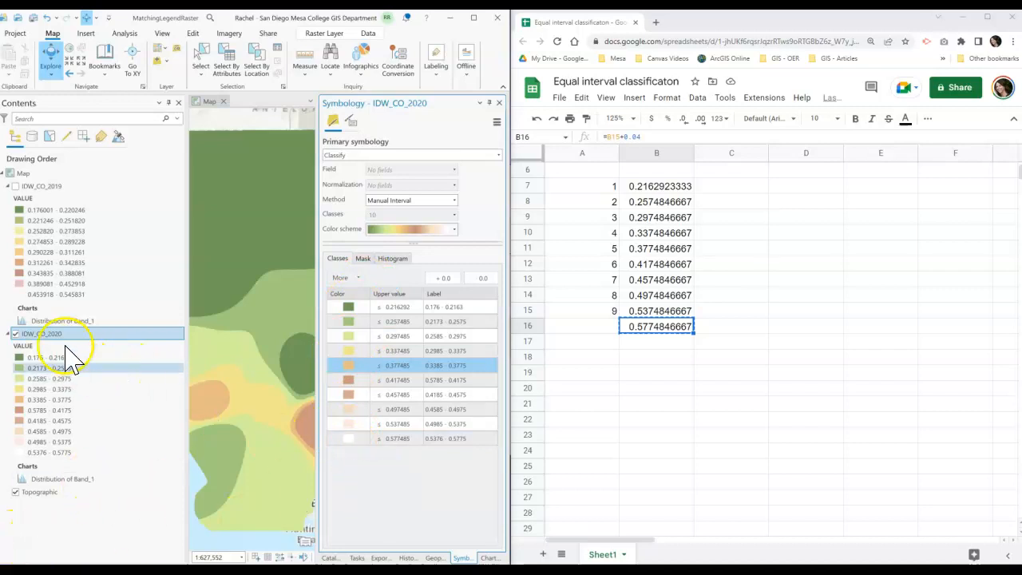
- Save the project and save IDW_CO_2020 as layer file CO_Symbology.lyrx in the MatchingLegendRaster folder
{"action": "left_click", "coordinate": [32, 19]}
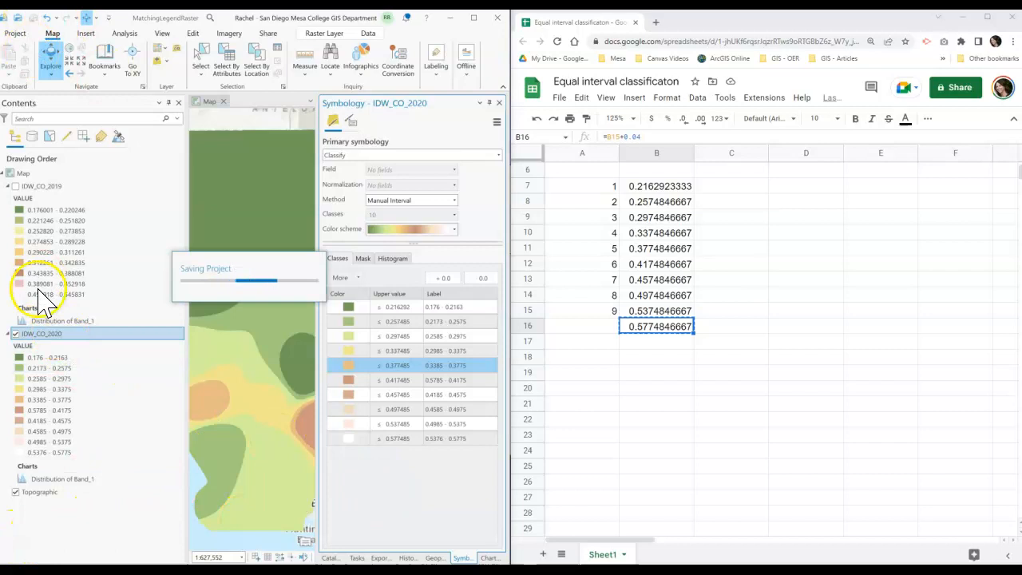
{"action": "right_click", "coordinate": [65, 339]}
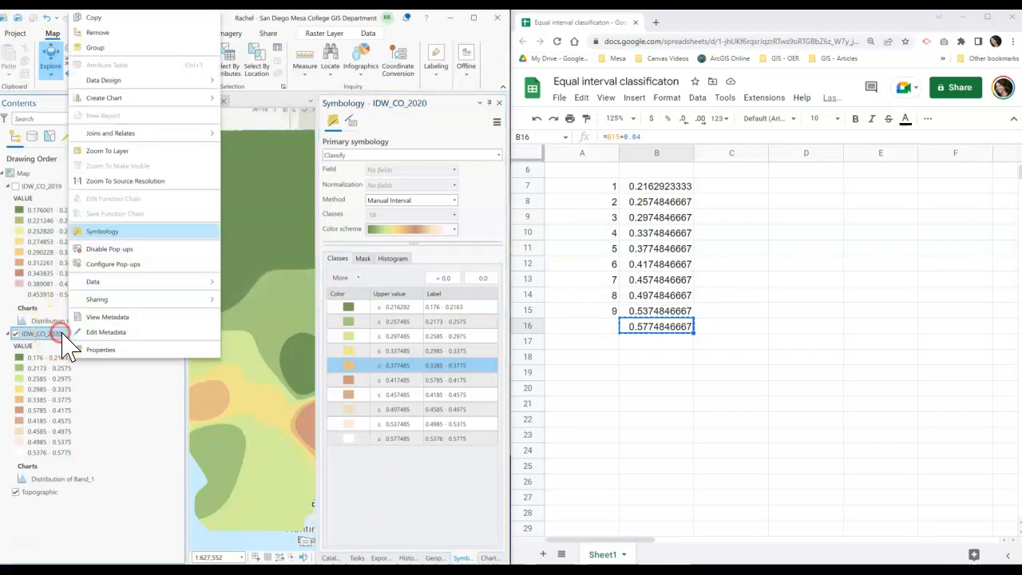
{"action": "left_click", "coordinate": [130, 299]}
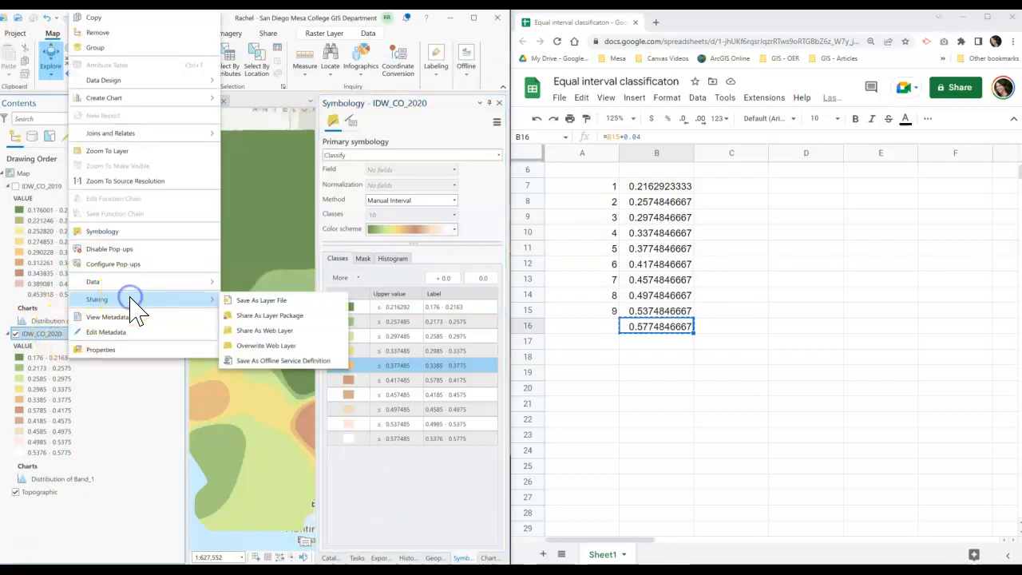
{"action": "left_click", "coordinate": [261, 300]}
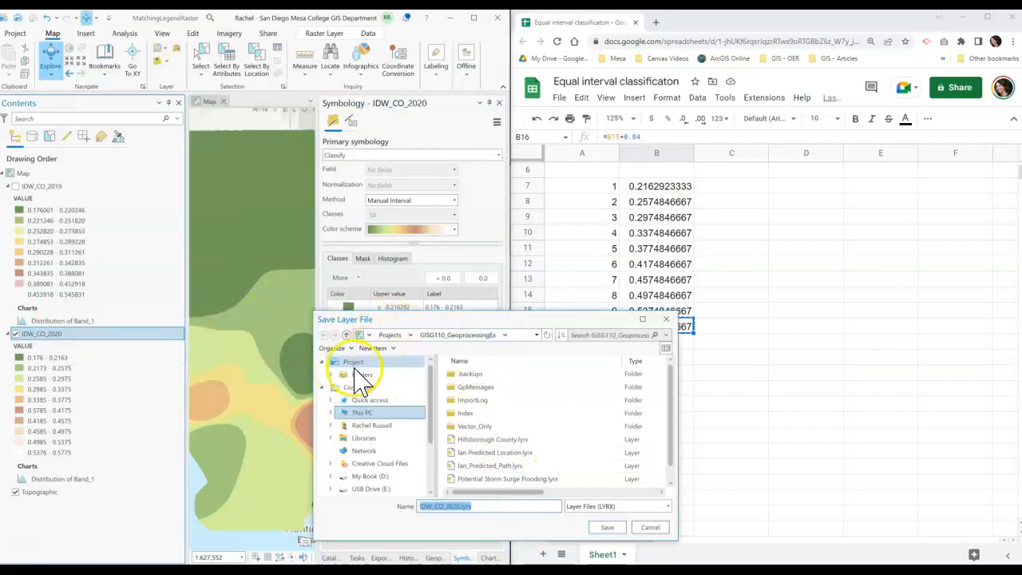
{"action": "left_click", "coordinate": [359, 373]}
{"action": "double_click", "coordinate": [485, 374]}
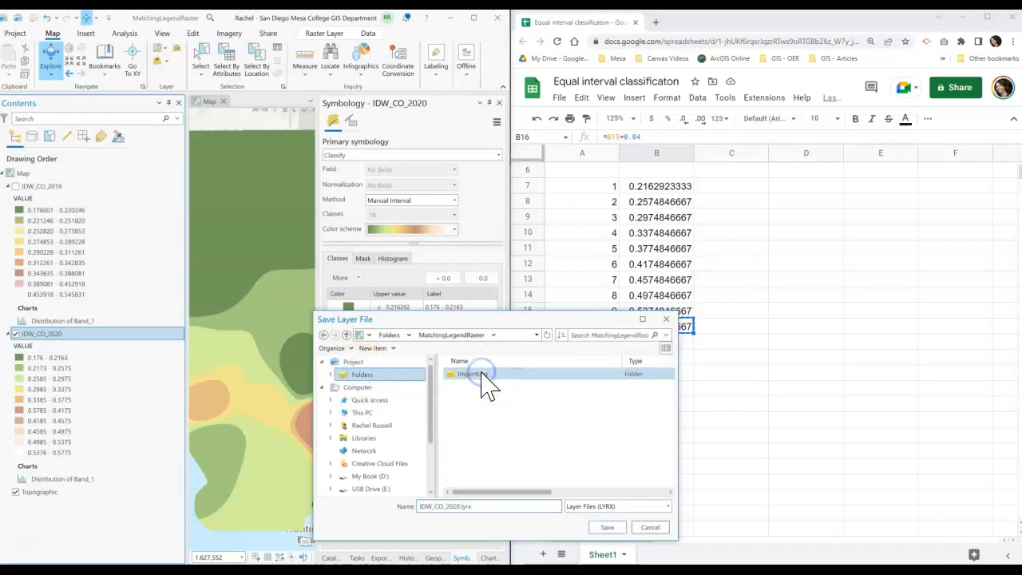
{"action": "left_click", "coordinate": [462, 506]}
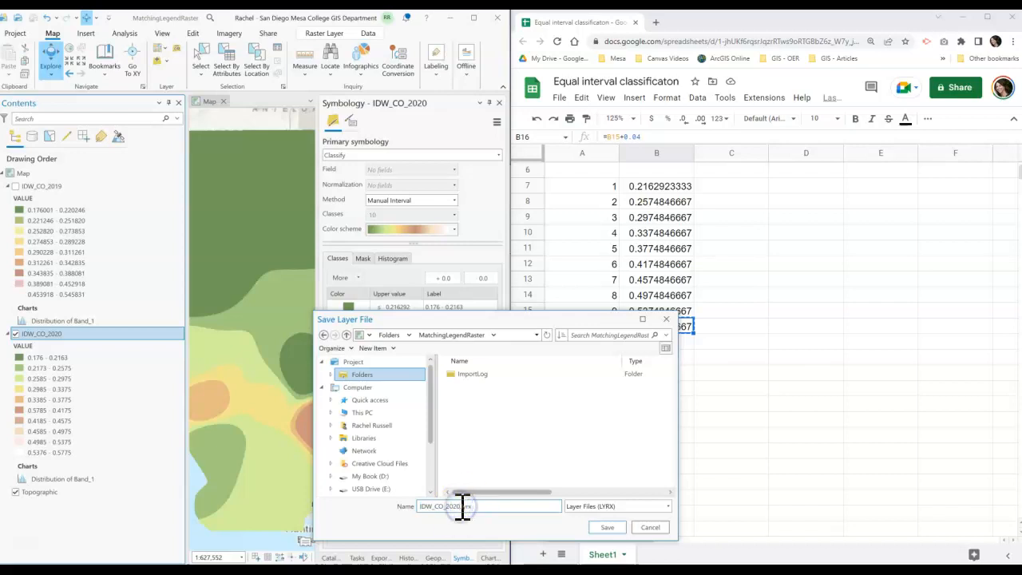
{"action": "left_click_drag", "start_coordinate": [462, 506], "coordinate": [421, 508]}
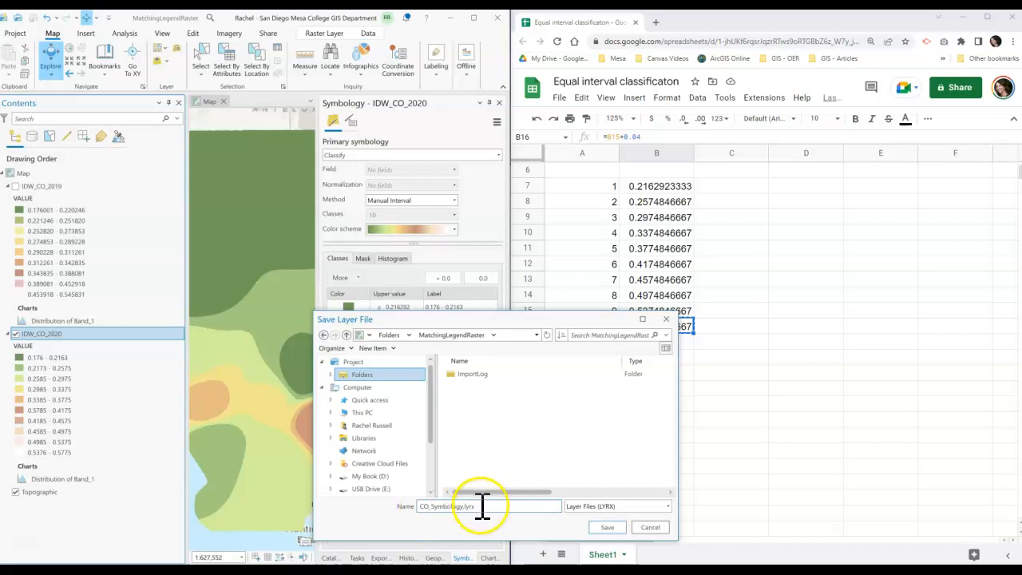
{"action": "left_click", "coordinate": [605, 528]}
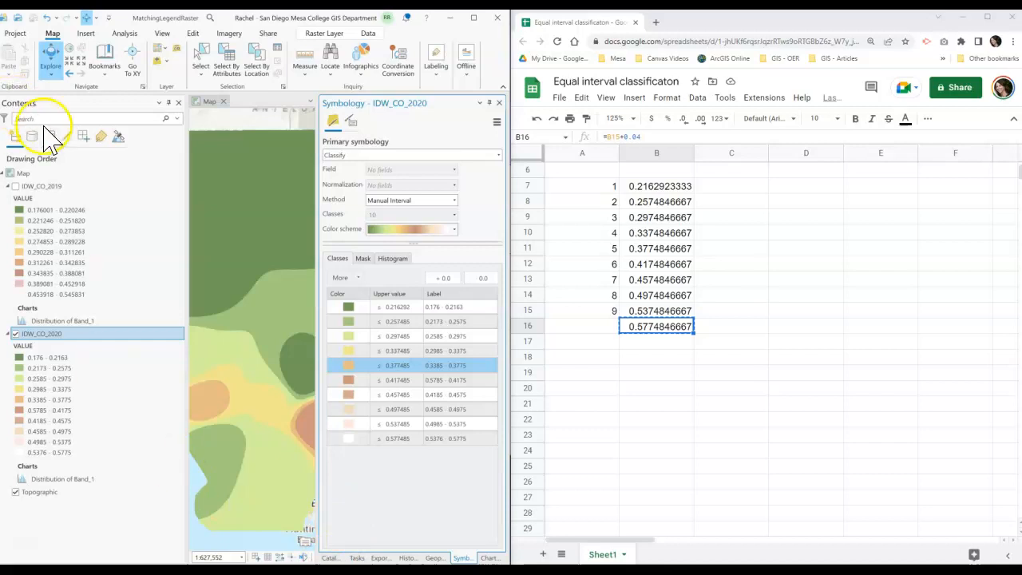
- Turn the IDW_CO_2019 layer back on and select it to show its symbology
{"action": "left_click", "coordinate": [45, 187]}
{"action": "left_click", "coordinate": [13, 187]}
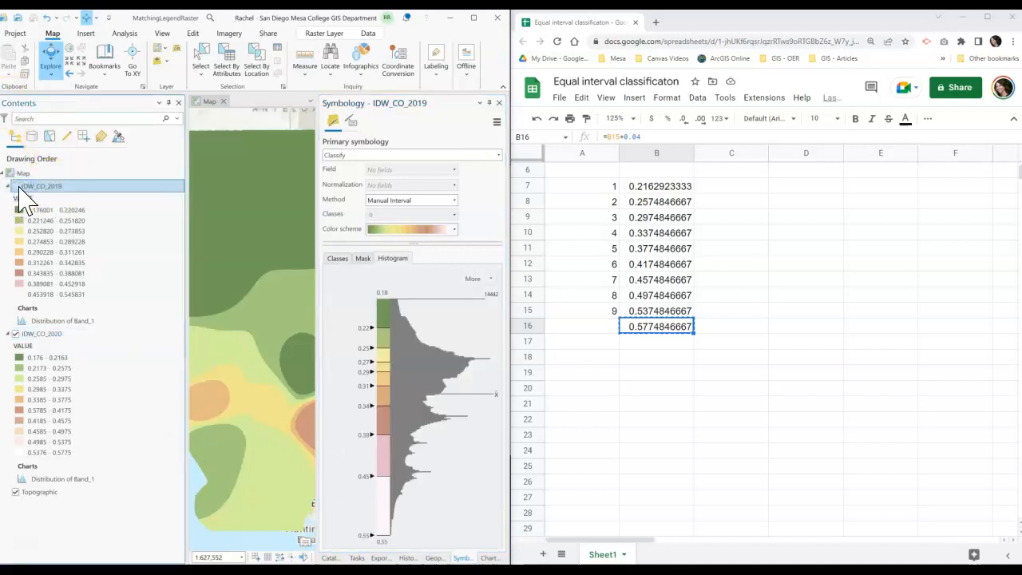
- Import the CO_Symbology.lyrx layer file as the symbology of IDW_CO_2019
{"action": "left_click", "coordinate": [496, 122]}
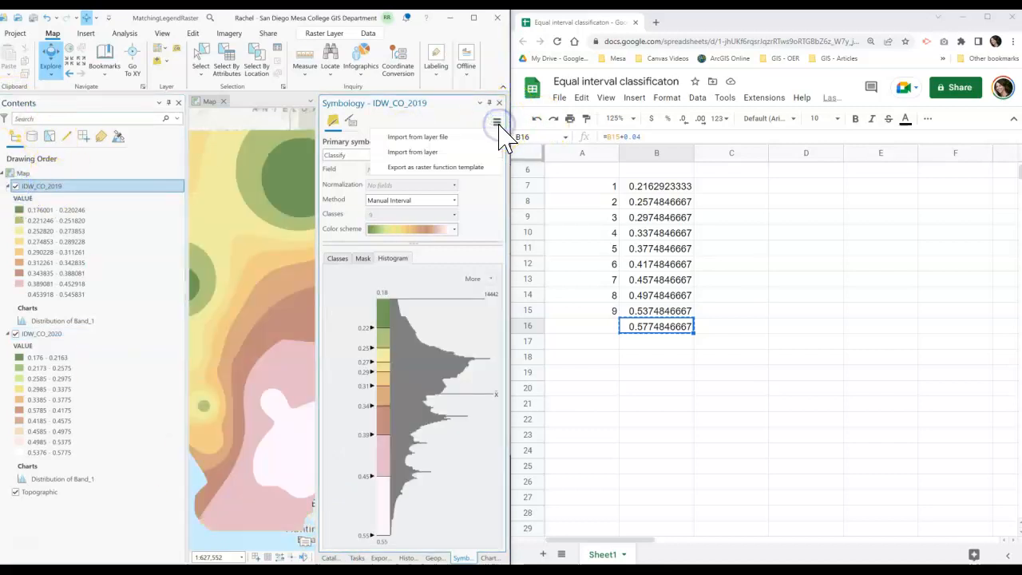
{"action": "left_click", "coordinate": [491, 137]}
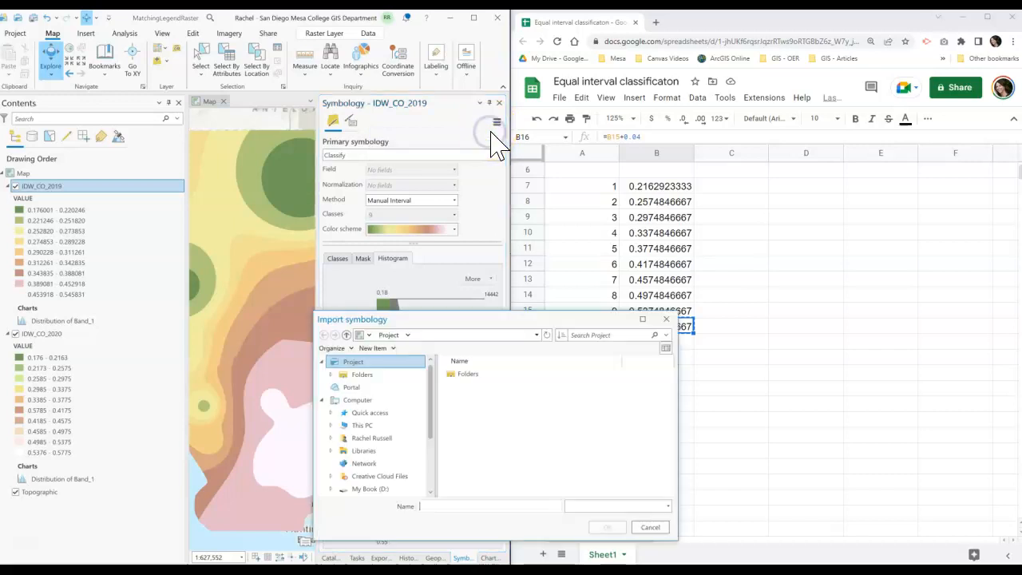
{"action": "left_click", "coordinate": [363, 374]}
{"action": "left_click", "coordinate": [486, 413]}
{"action": "left_click", "coordinate": [608, 528]}
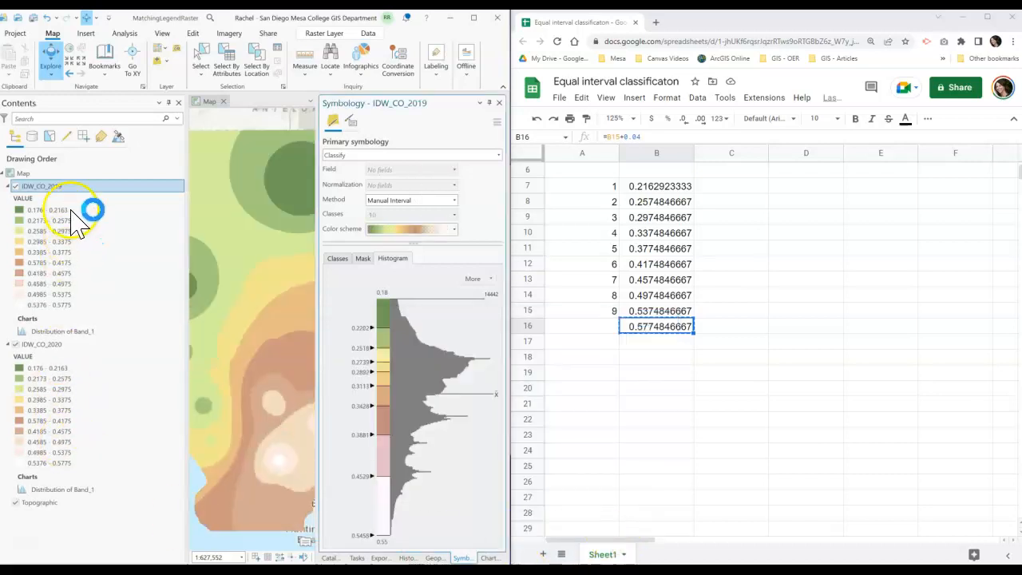
- Toggle the IDW_CO_2019 layer on and off to compare its map against IDW_CO_2020
{"action": "left_click", "coordinate": [70, 373]}
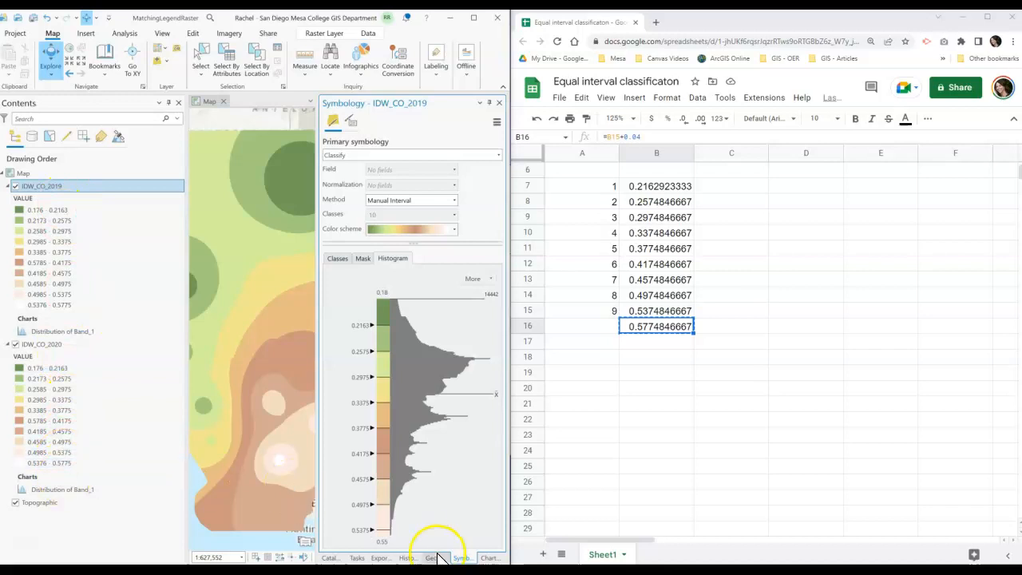
{"action": "left_click", "coordinate": [474, 17]}
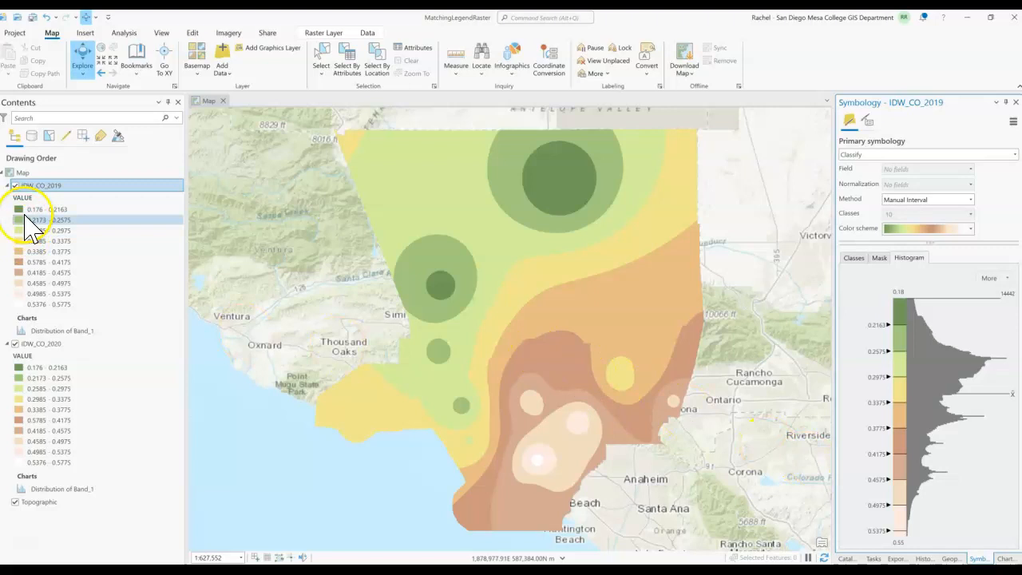
{"action": "left_click", "coordinate": [15, 187]}
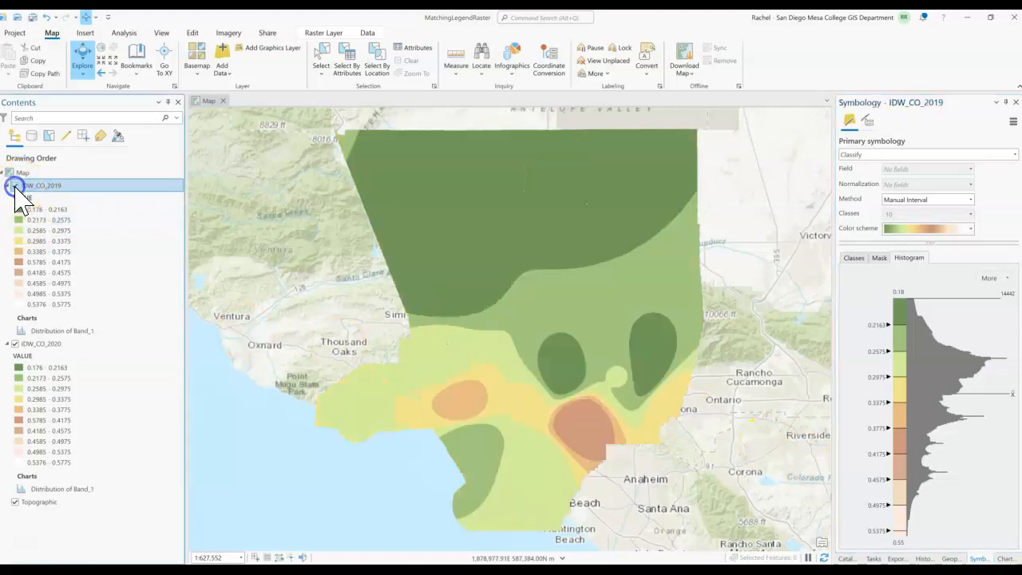
{"action": "left_click", "coordinate": [15, 187]}
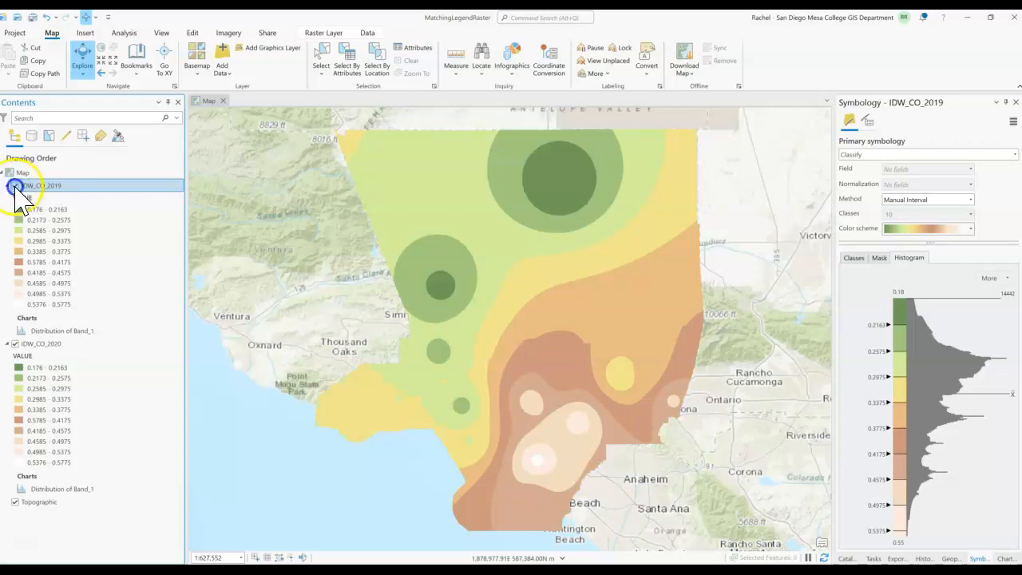
{"action": "left_click", "coordinate": [15, 187]}
{"action": "left_click", "coordinate": [15, 186]}
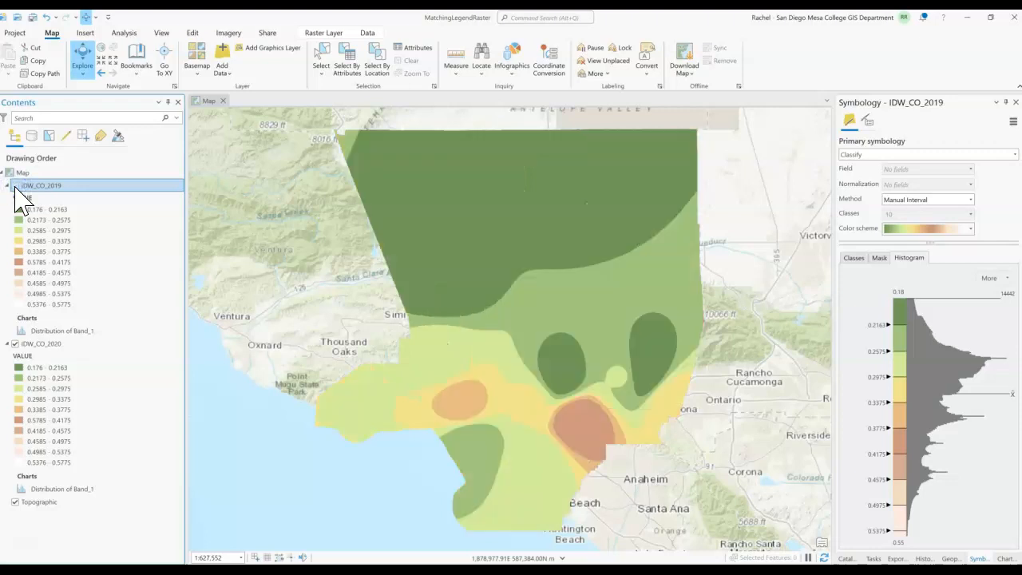